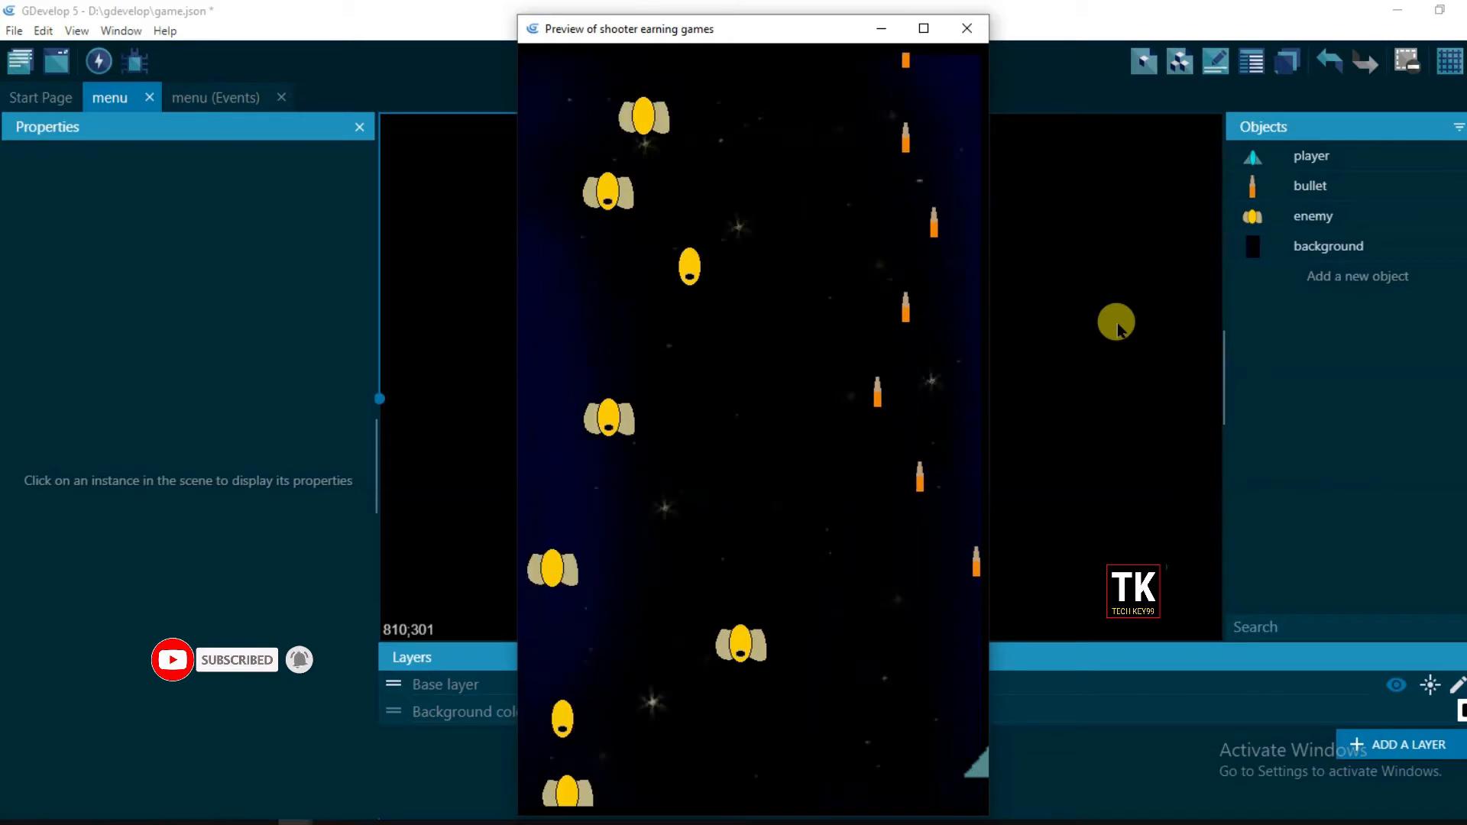
Step: Test steering the player ship sideways in the running game preview
key(Left)
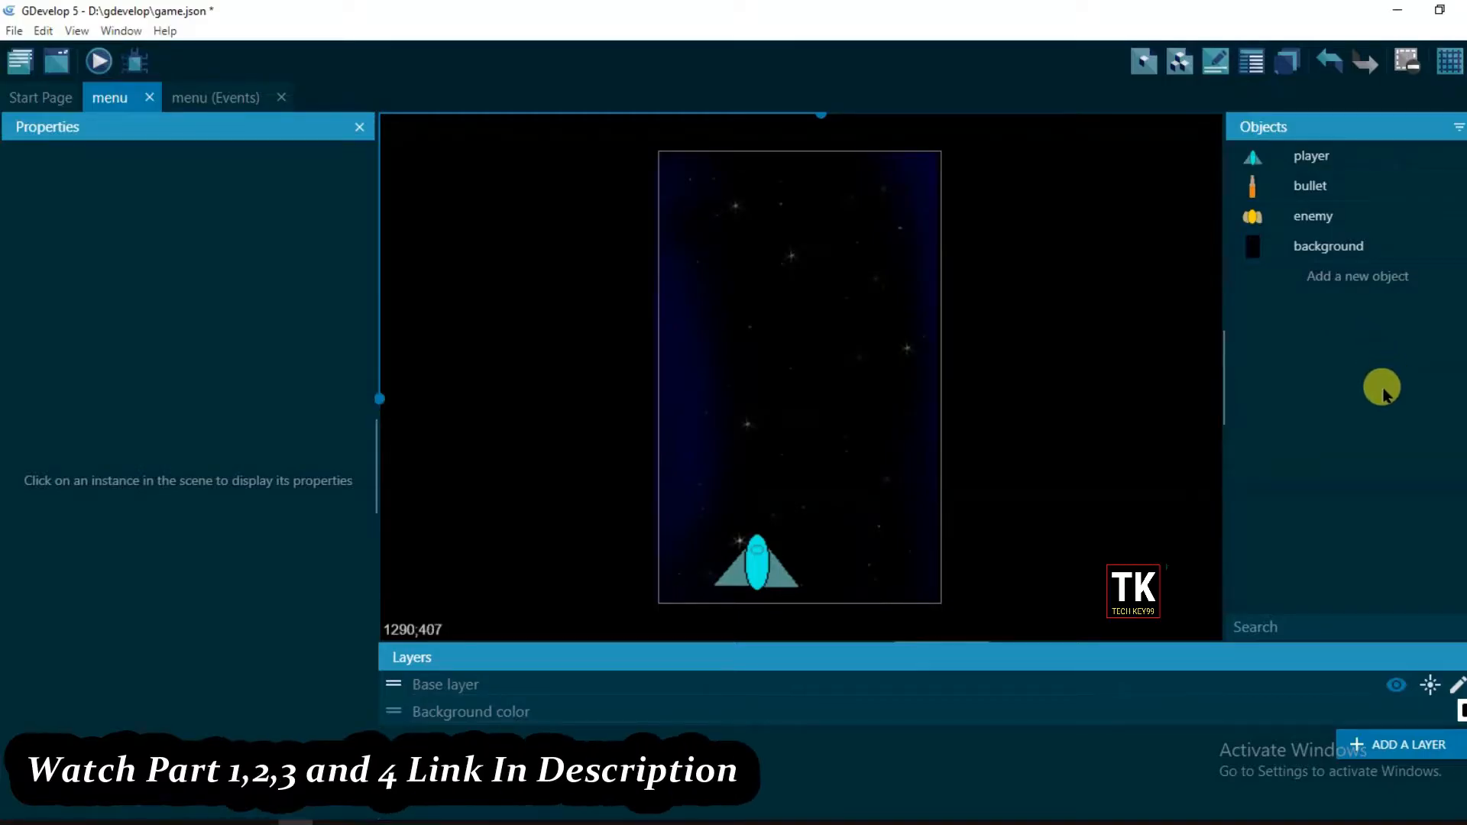
Step: Create a new Sprite object named "border" and add an empty animation to it
click(1448, 292)
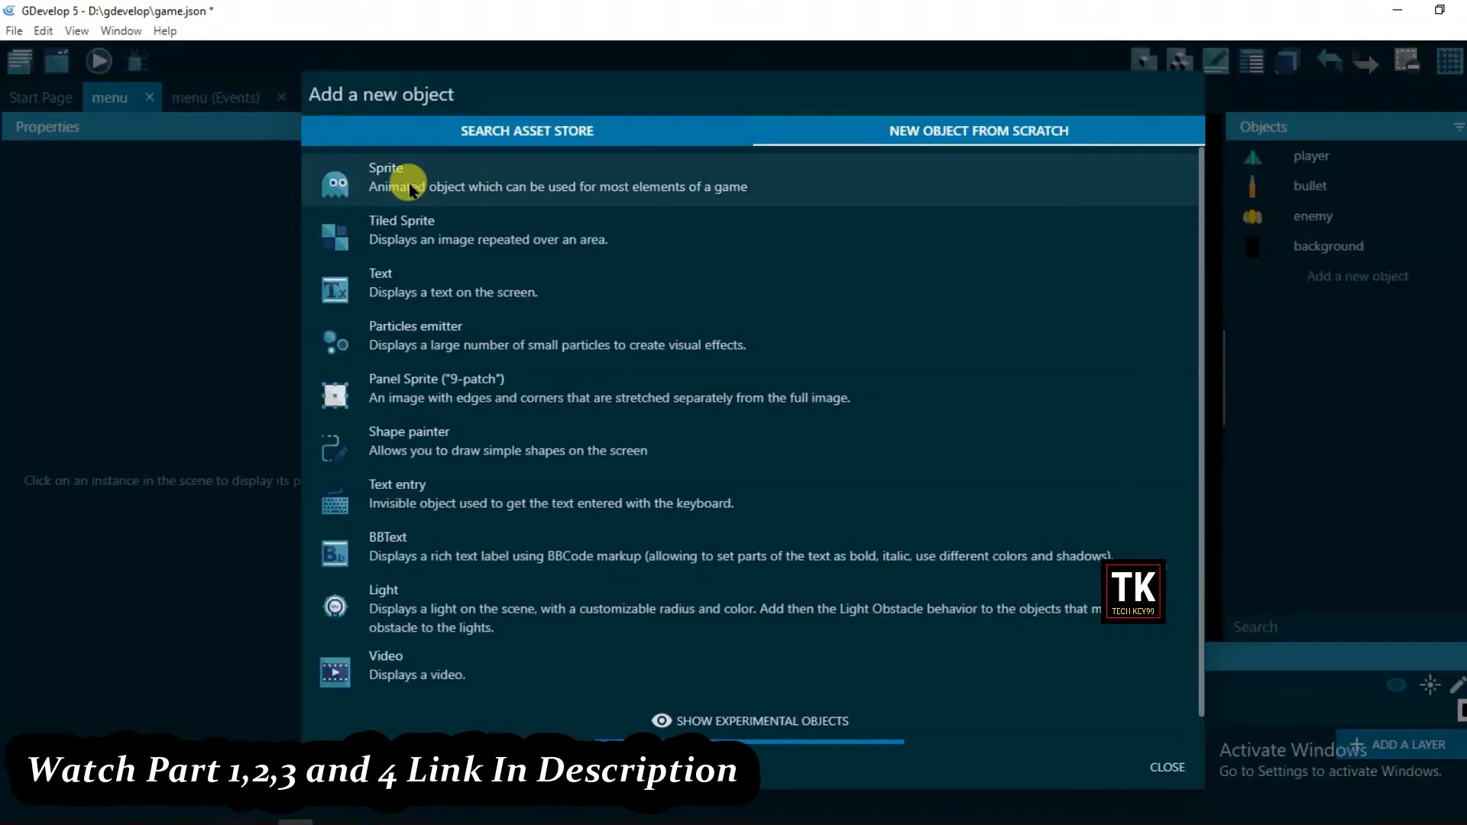
click(487, 183)
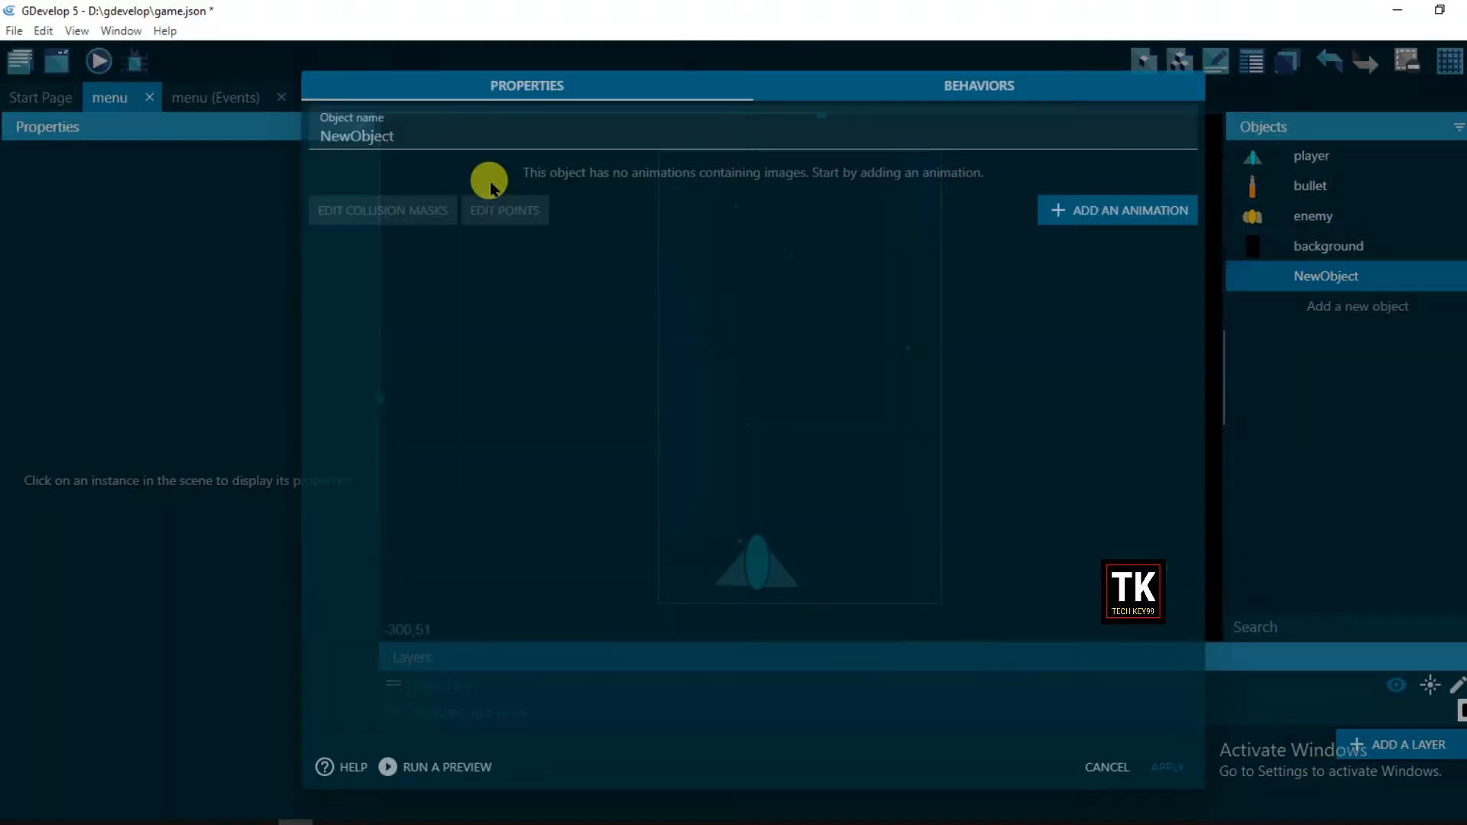
drag(400, 135, 318, 135)
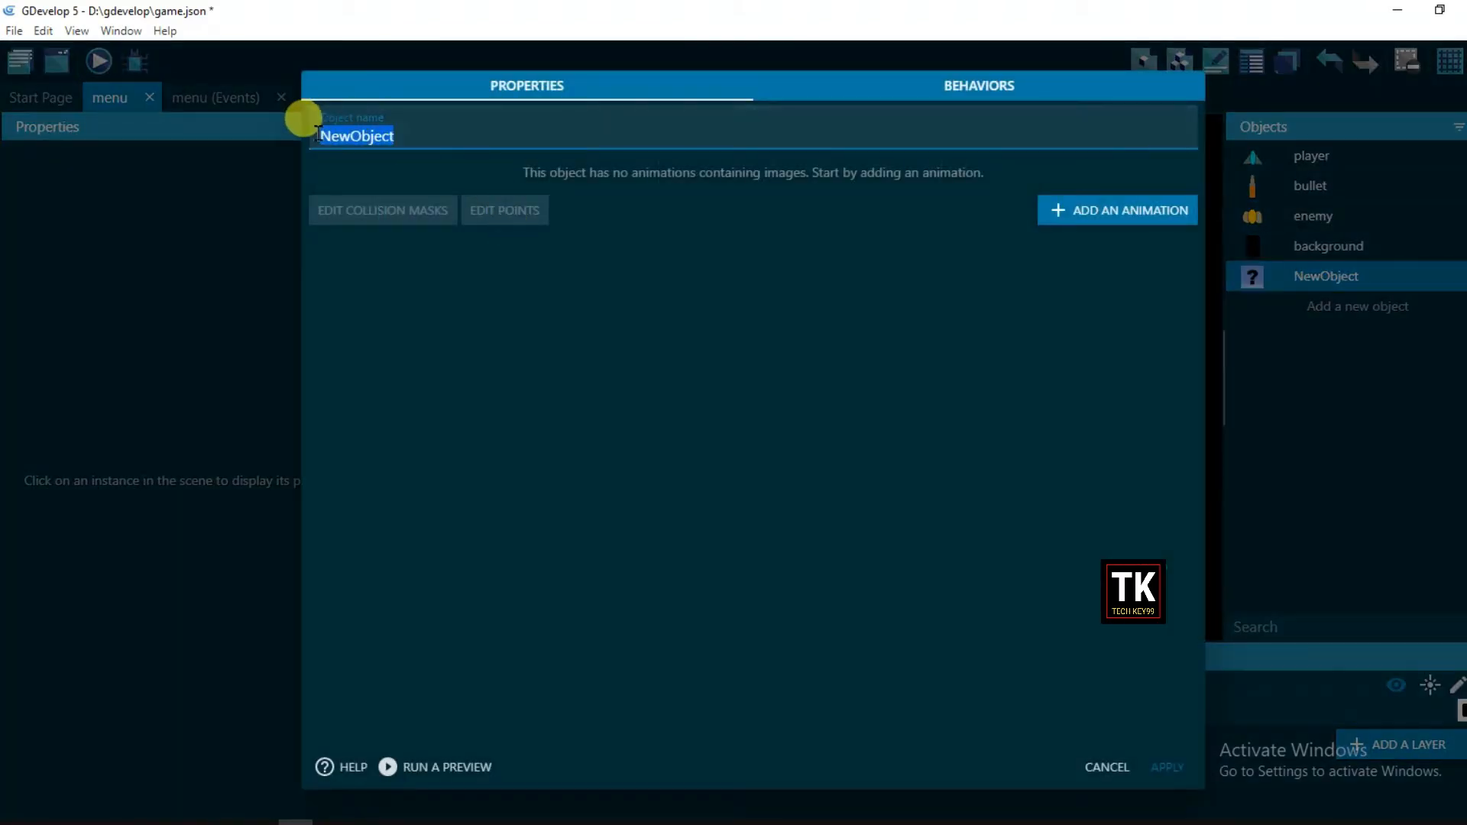
text(border)
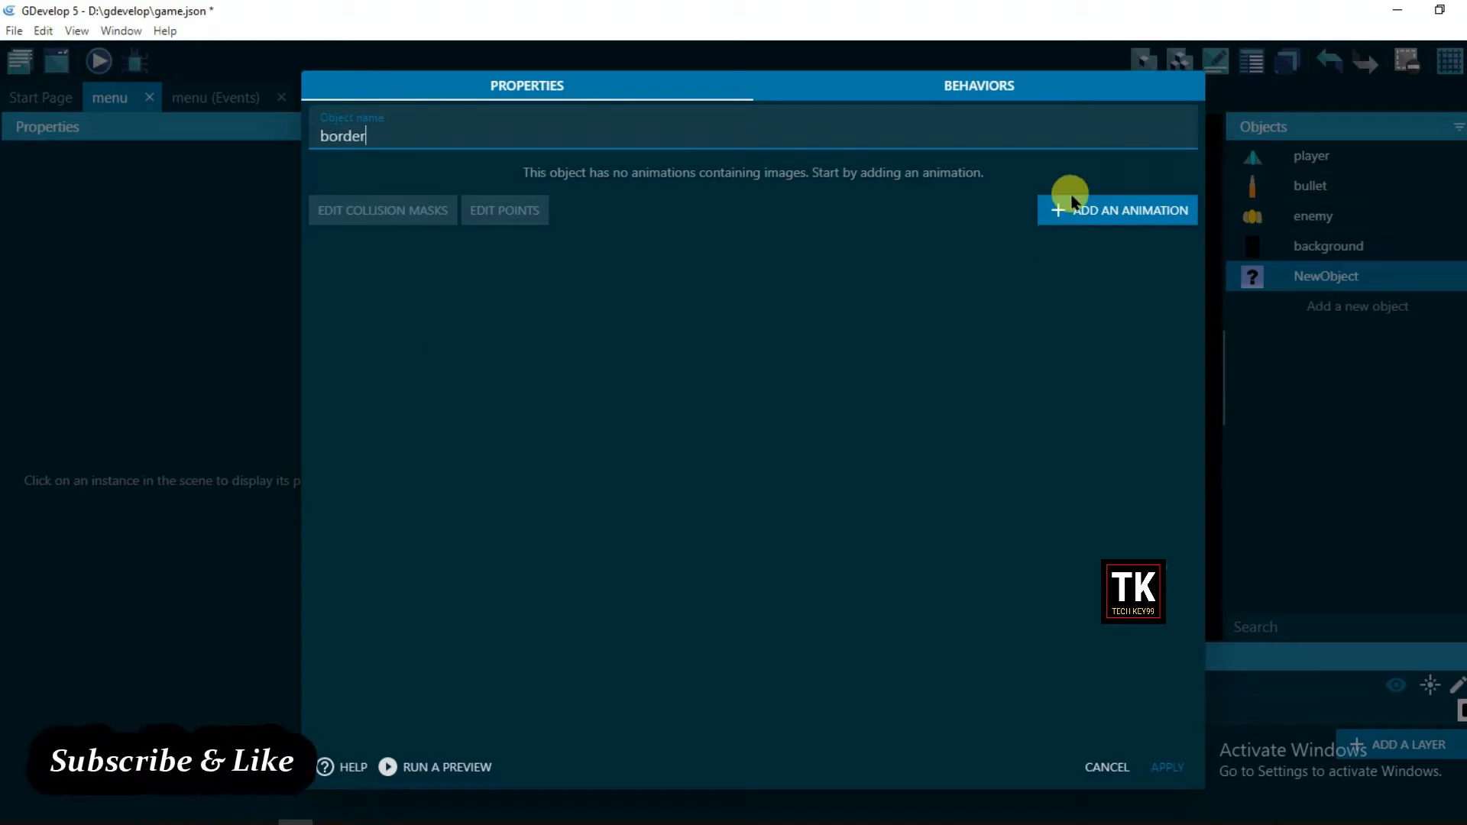
click(1089, 214)
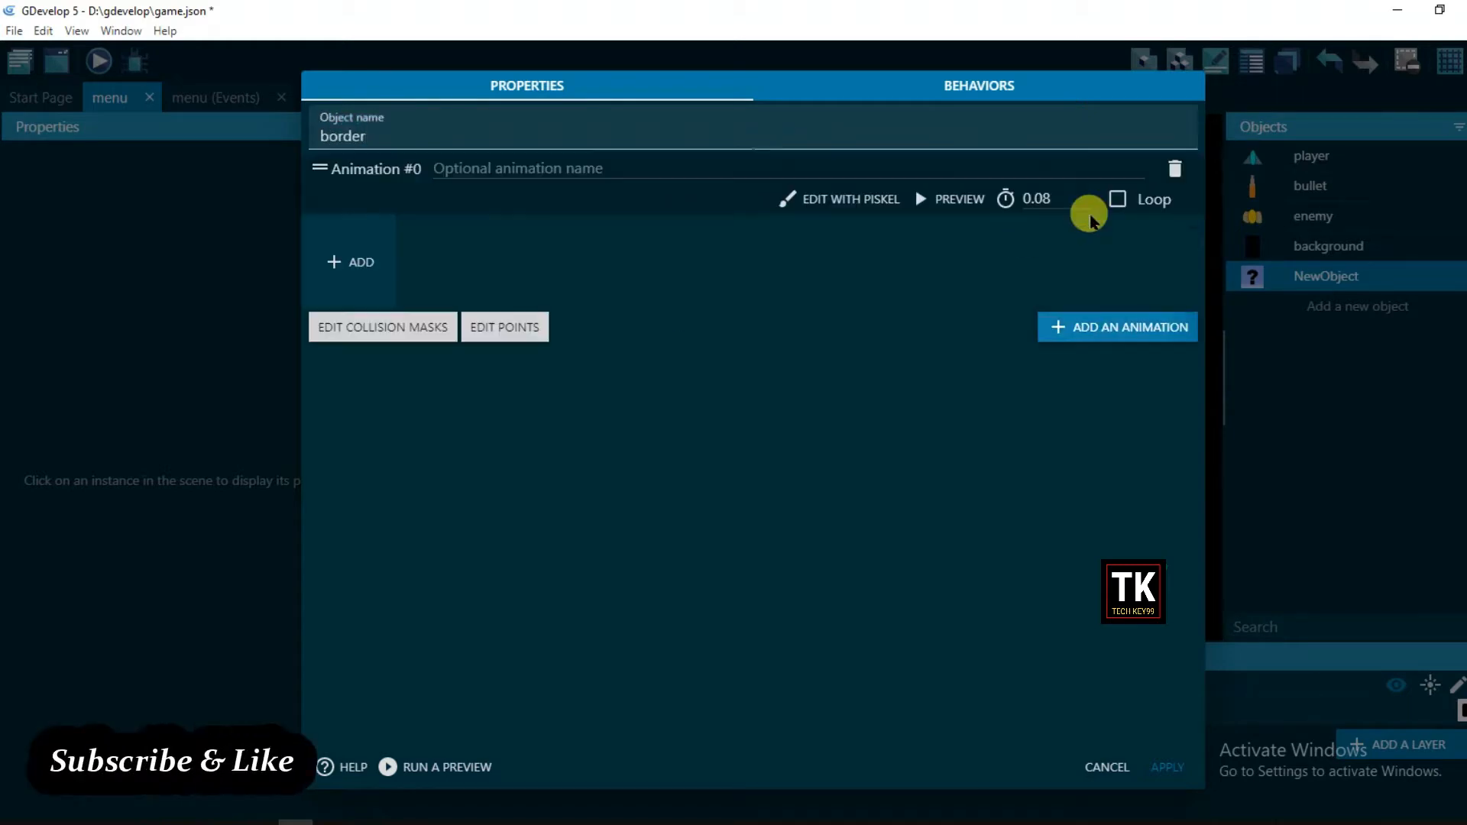
Step: Edit the border animation in Piskel, resizing the canvas to 8 × 32 px and naming the image "border"
click(841, 206)
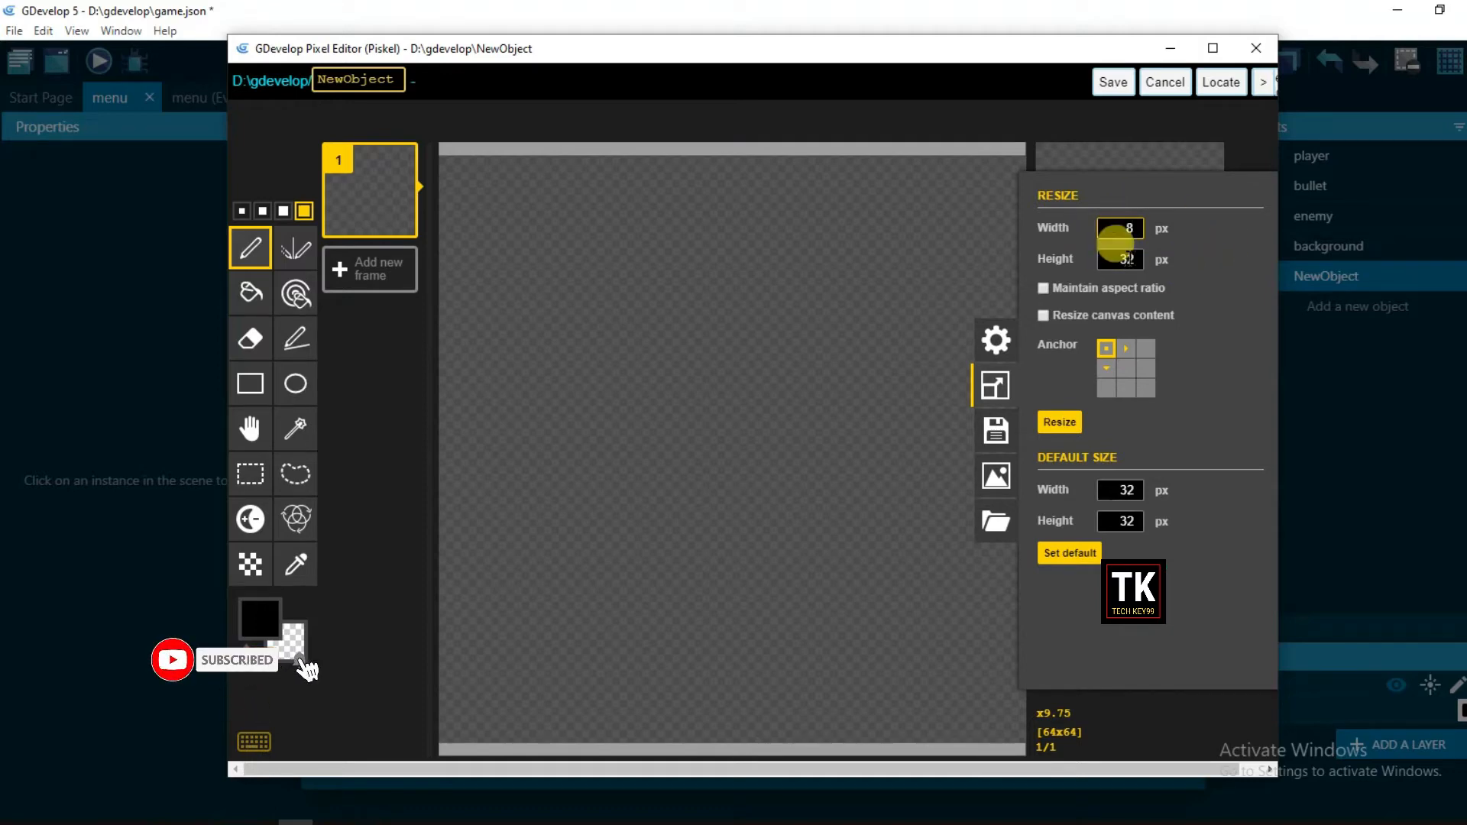
click(1058, 422)
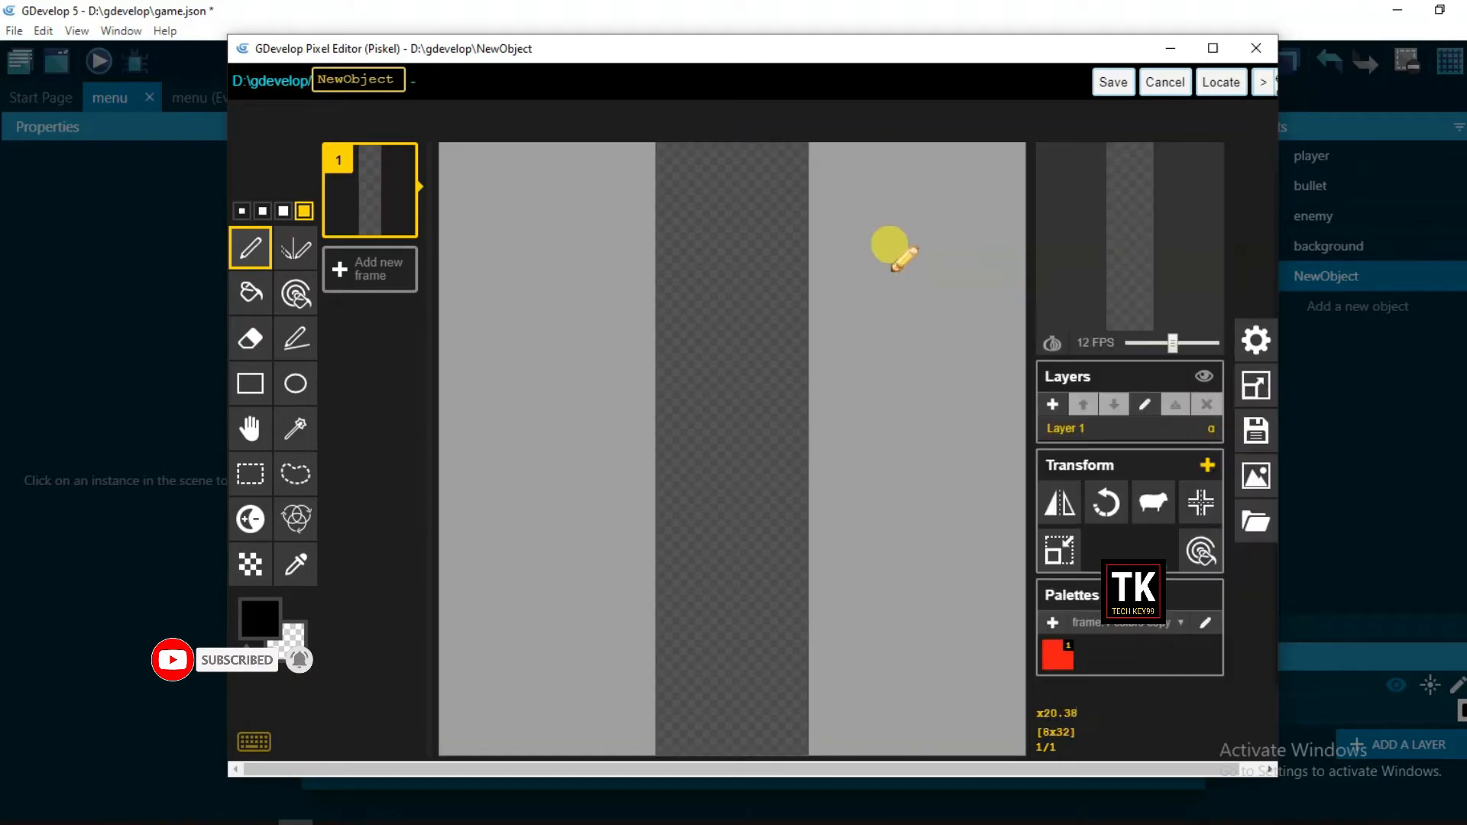
drag(391, 78, 288, 54)
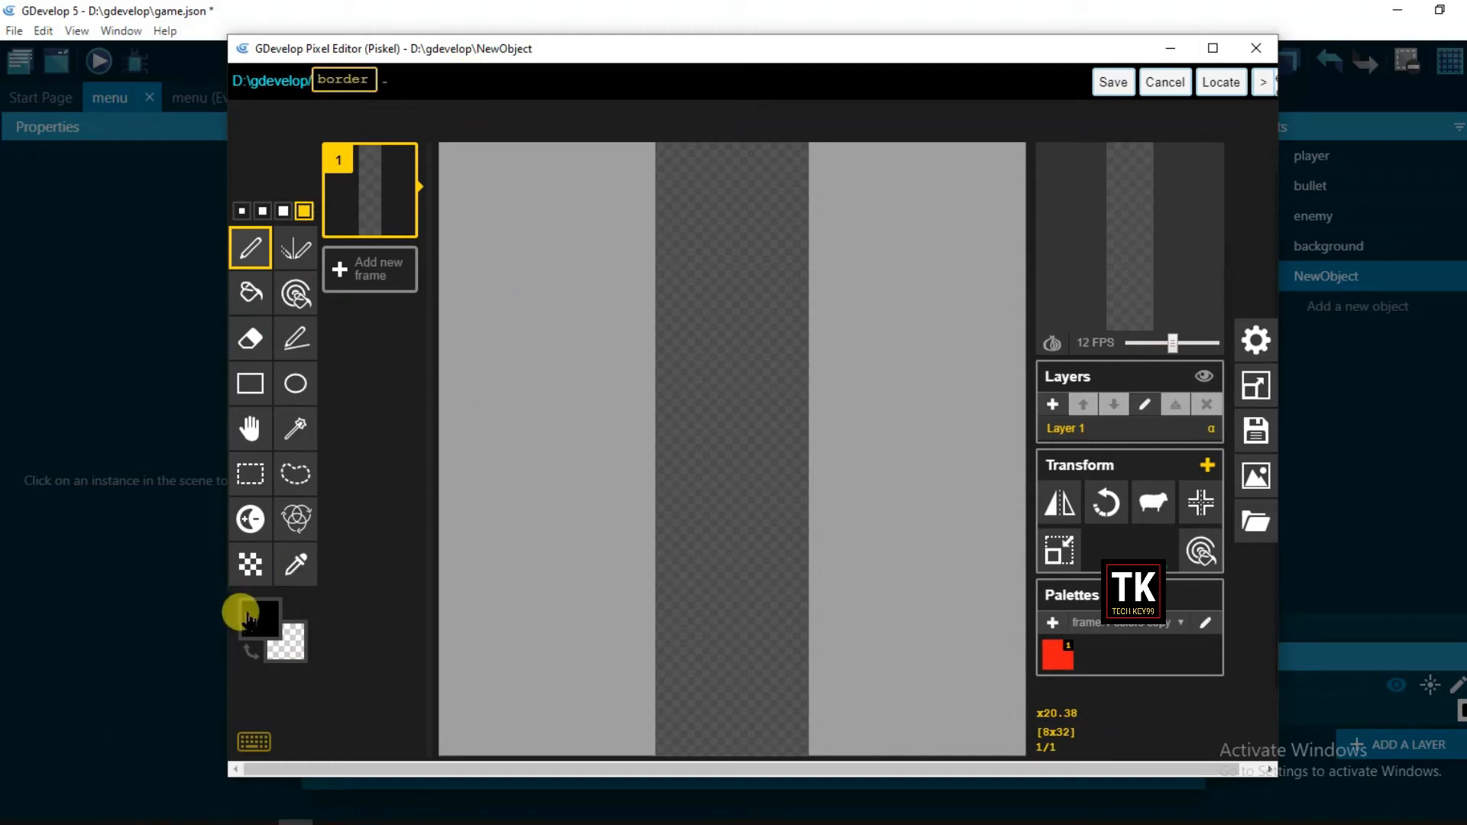
Step: Fill the whole border canvas with black, then save the image and apply the object
click(250, 293)
click(709, 385)
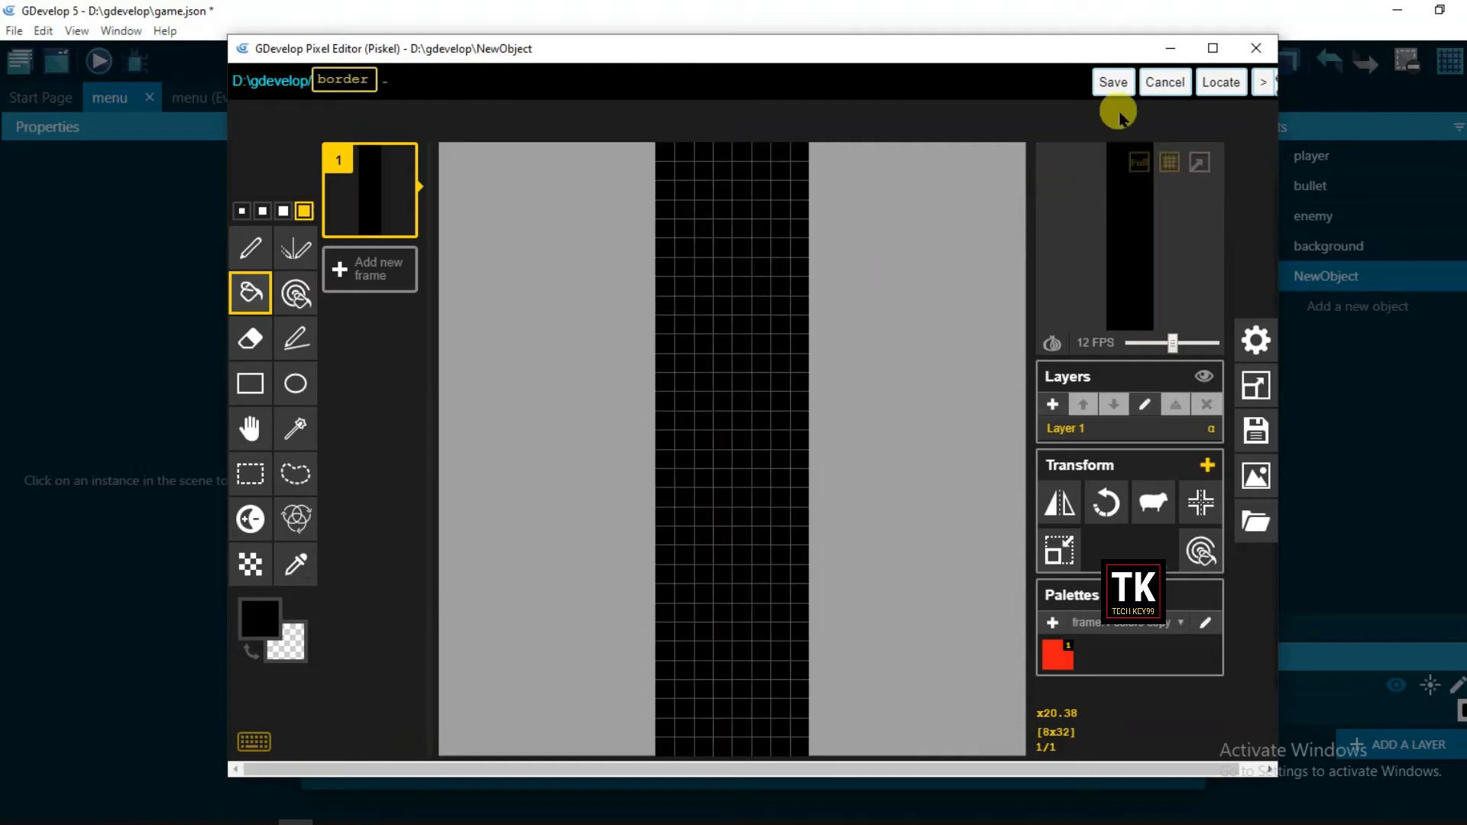
click(1114, 84)
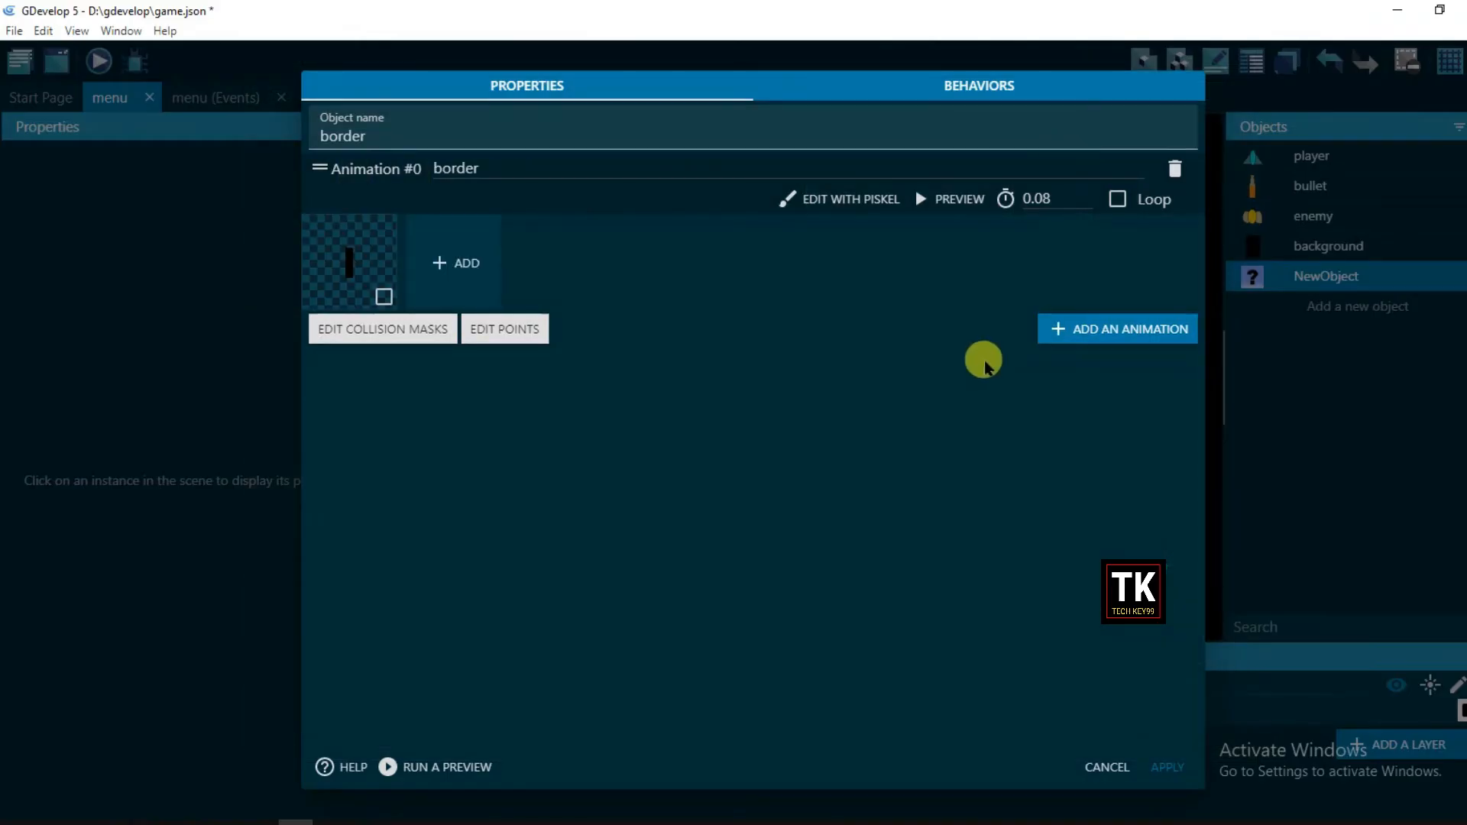
click(1169, 770)
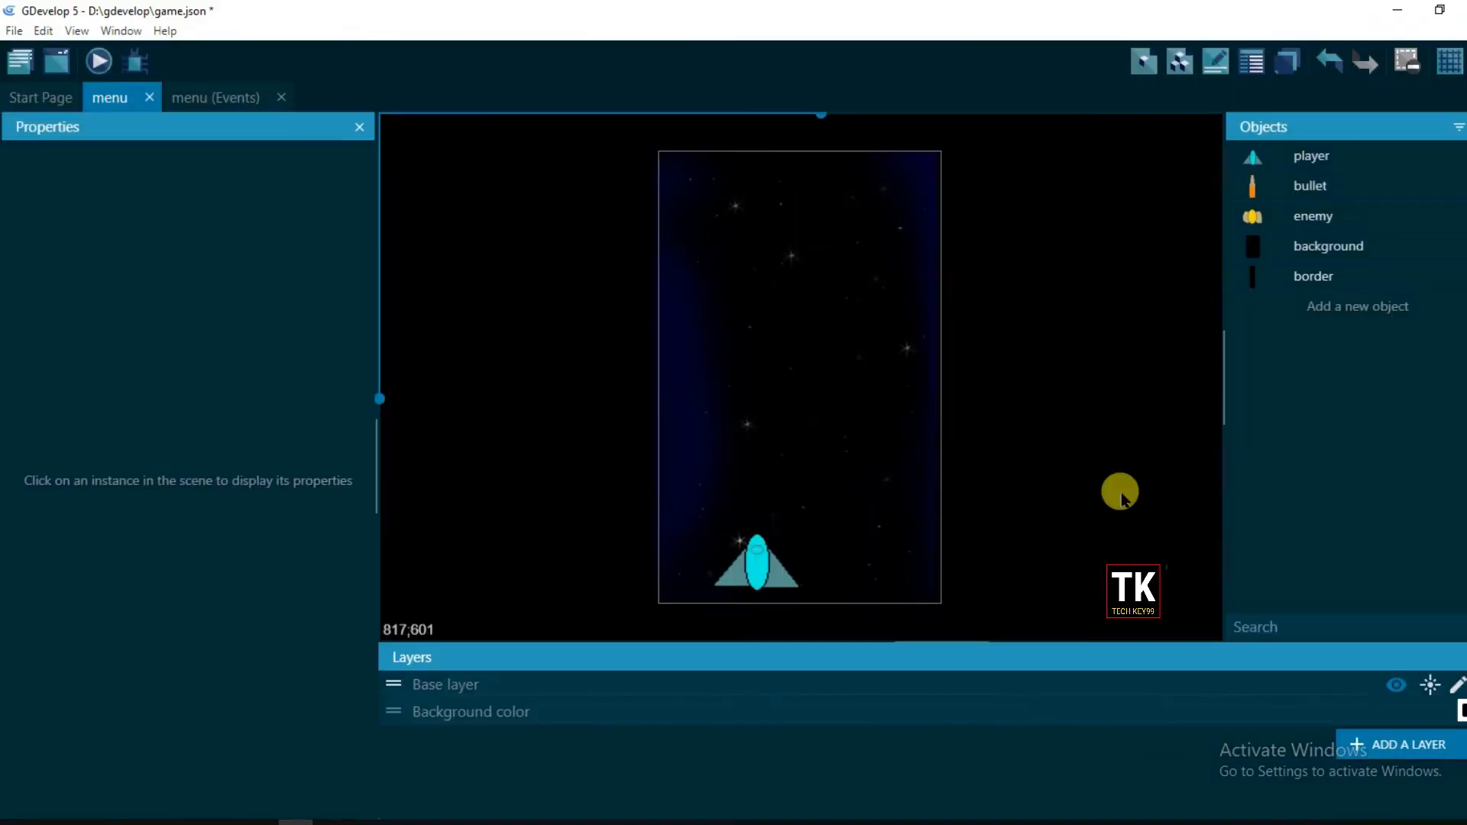
Step: Change the scene background color to near-white in the scene properties
right_click(1034, 295)
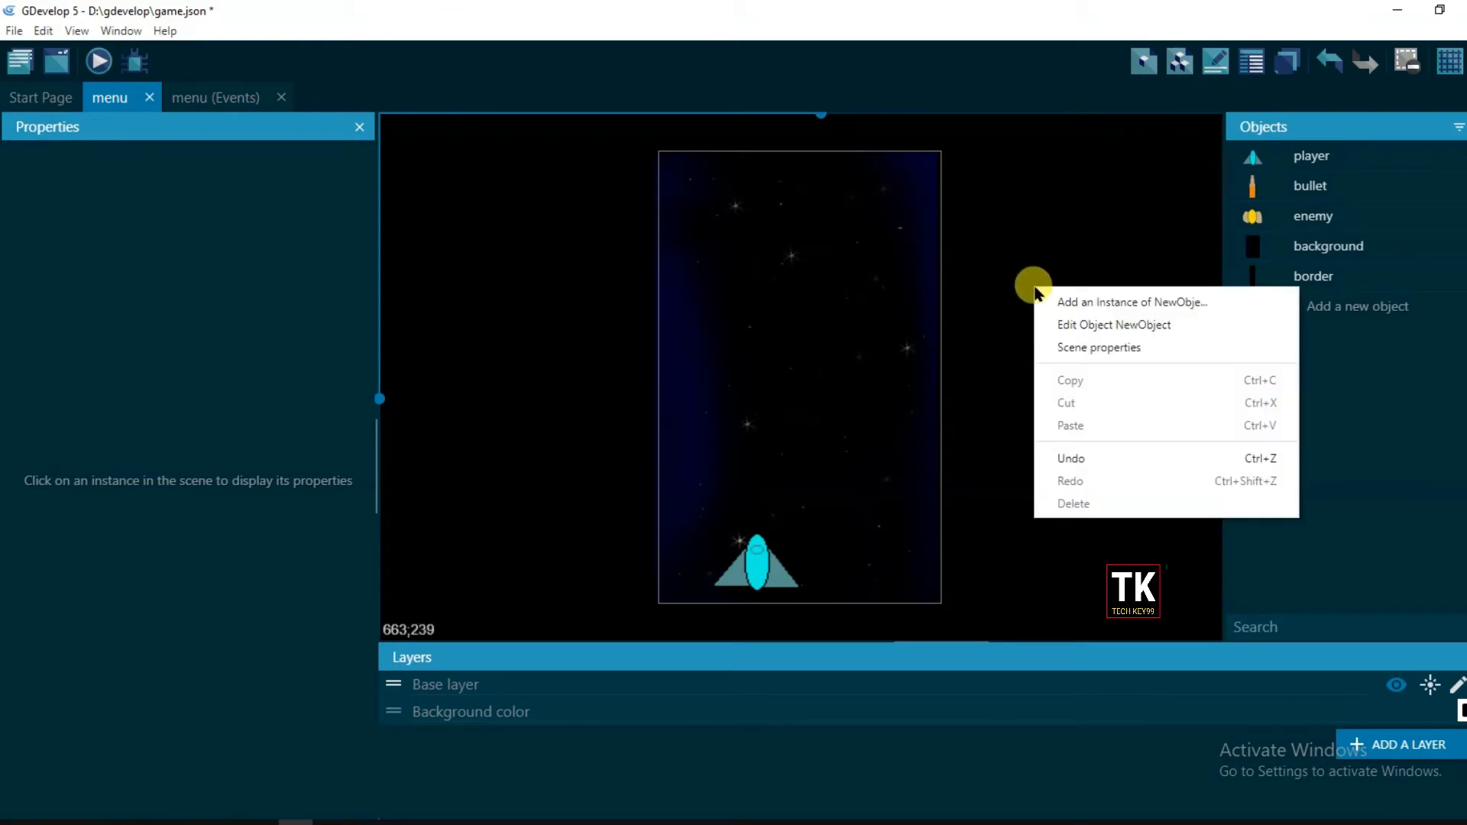
click(1097, 352)
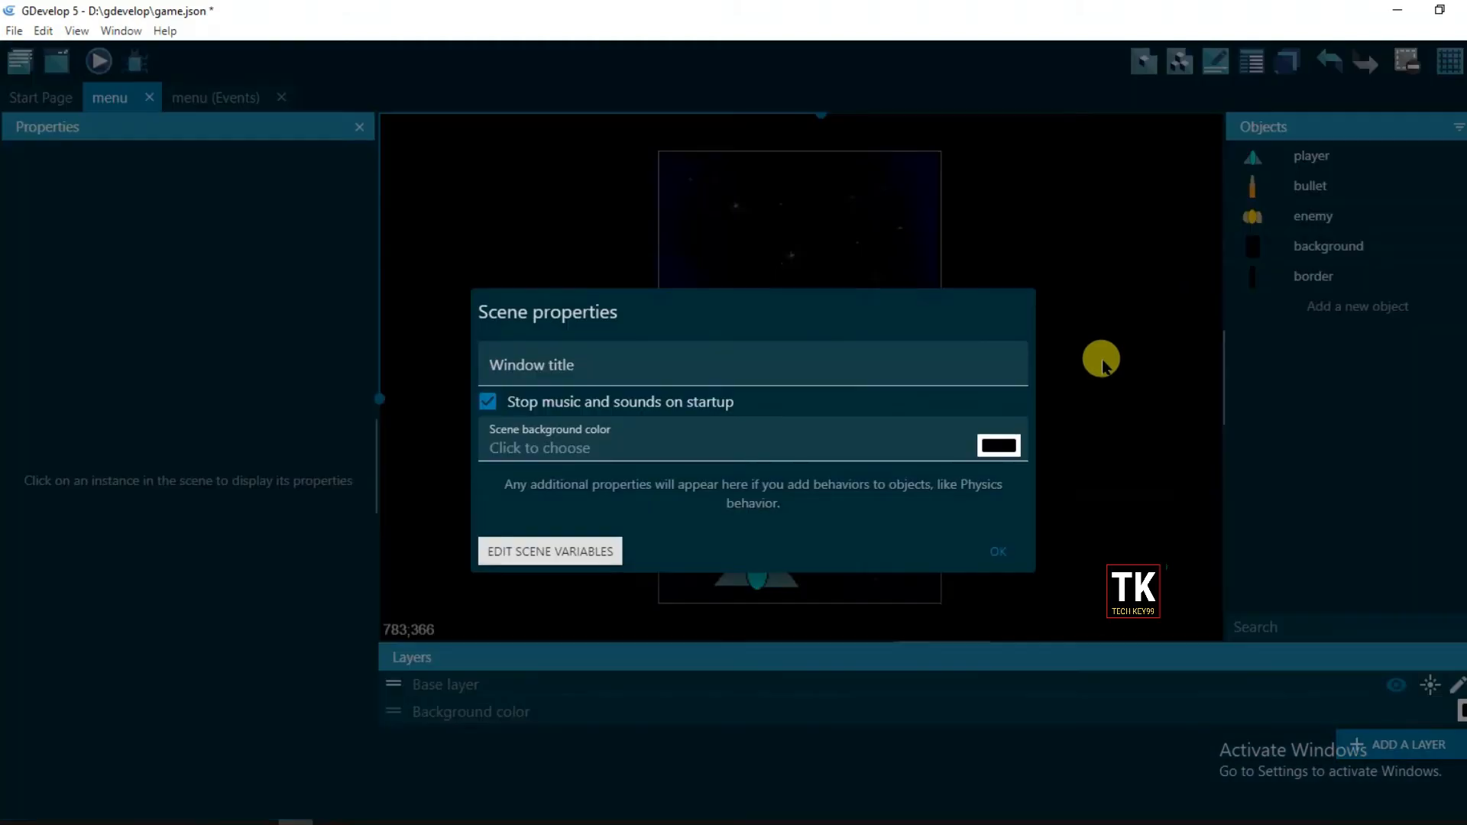
click(1000, 445)
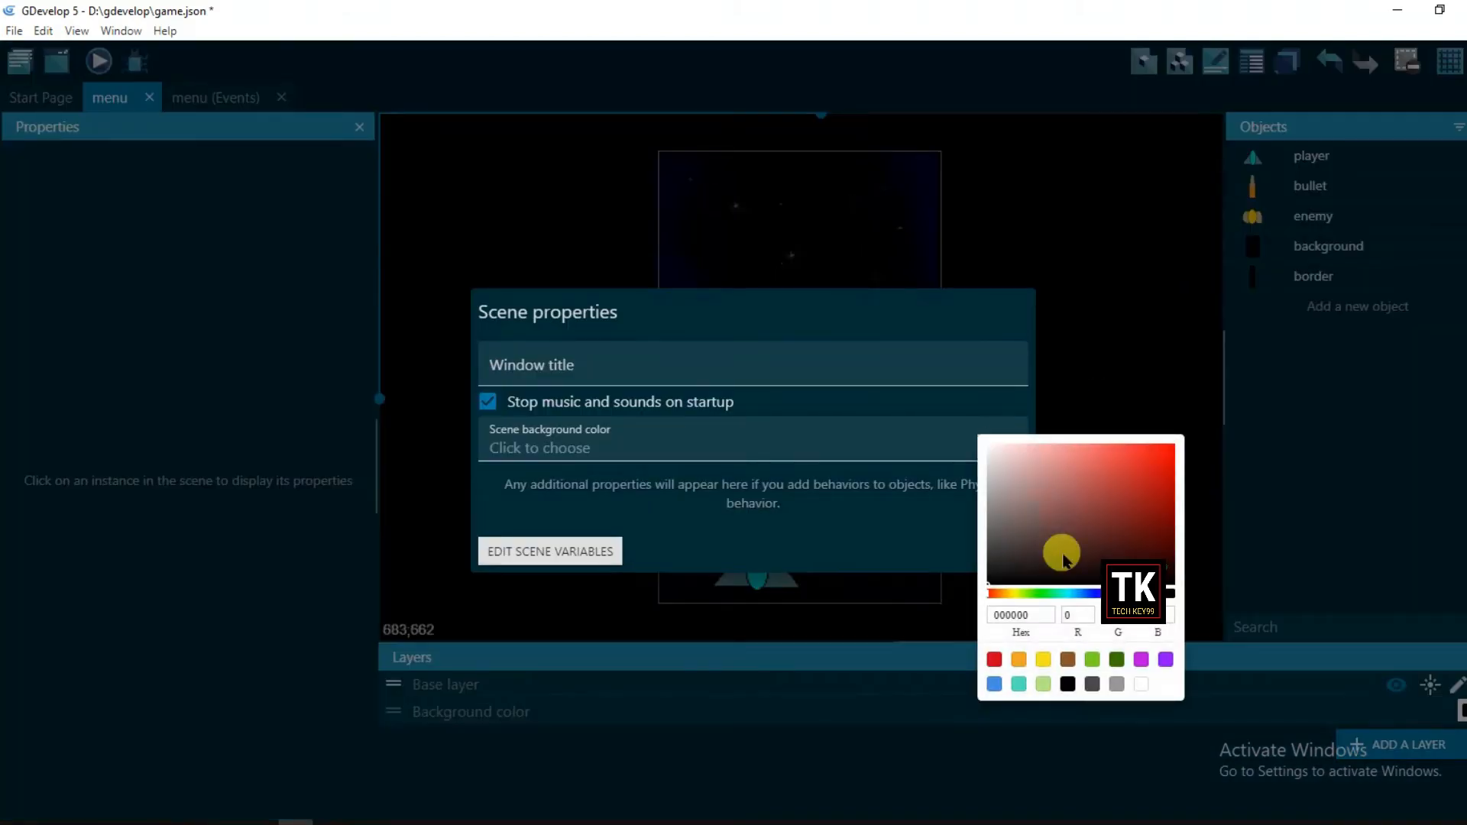
click(991, 448)
click(890, 524)
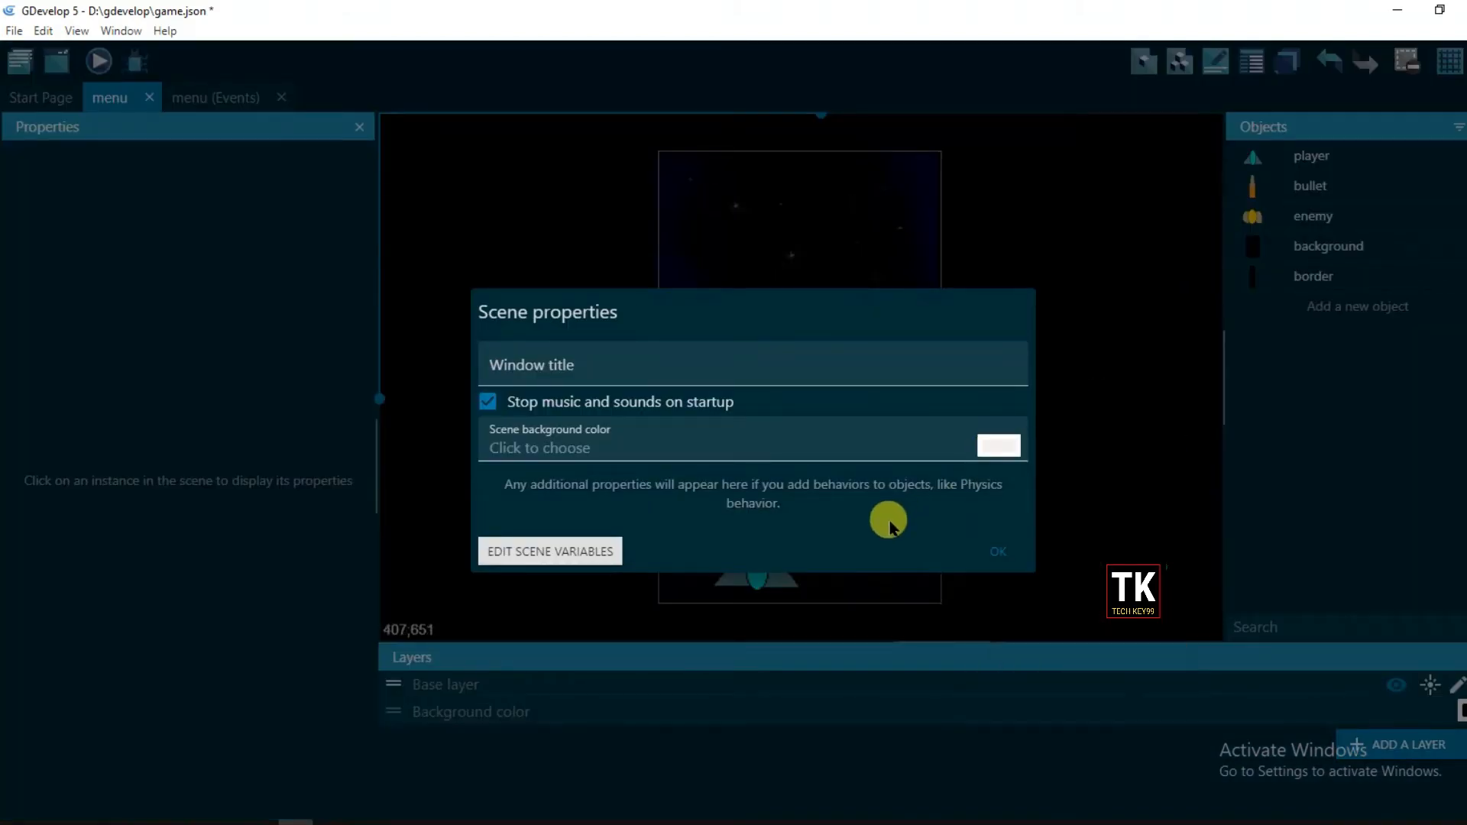
click(999, 553)
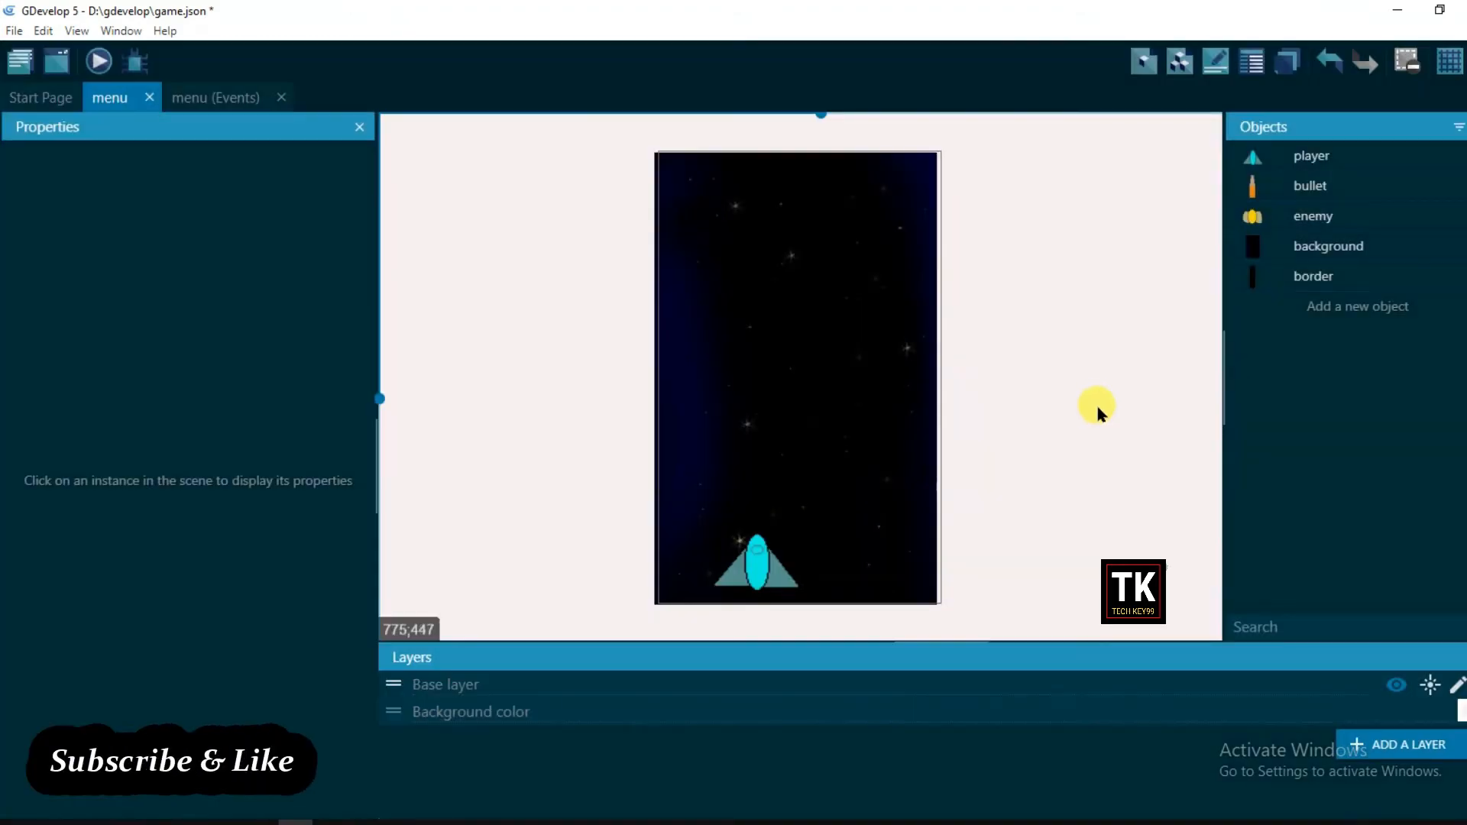
Step: Place a border instance in the scene, stretch it into a tall vertical bar, and position it just outside the game frame's right edge
click(1320, 283)
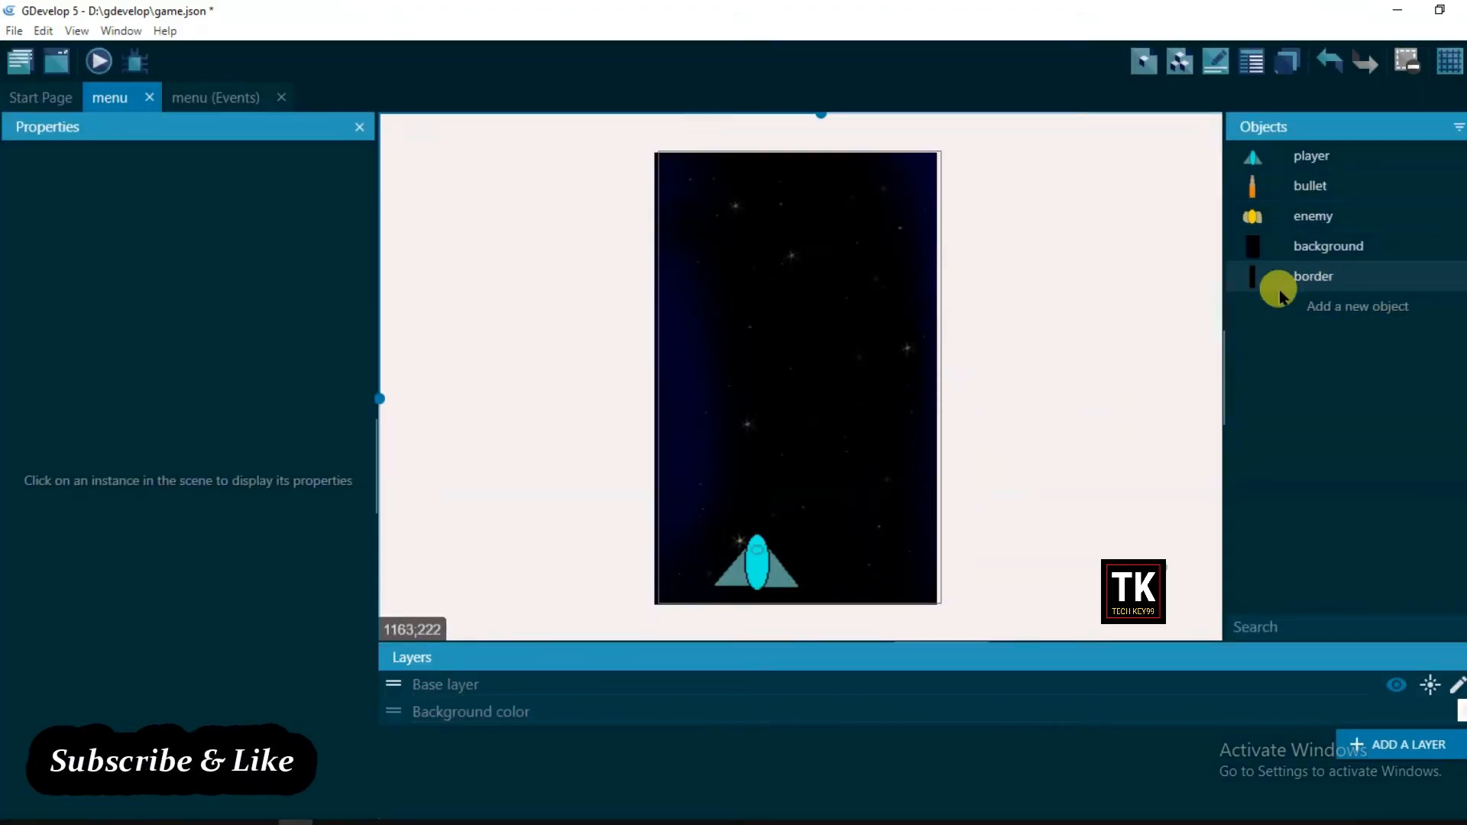
drag(1280, 292, 983, 278)
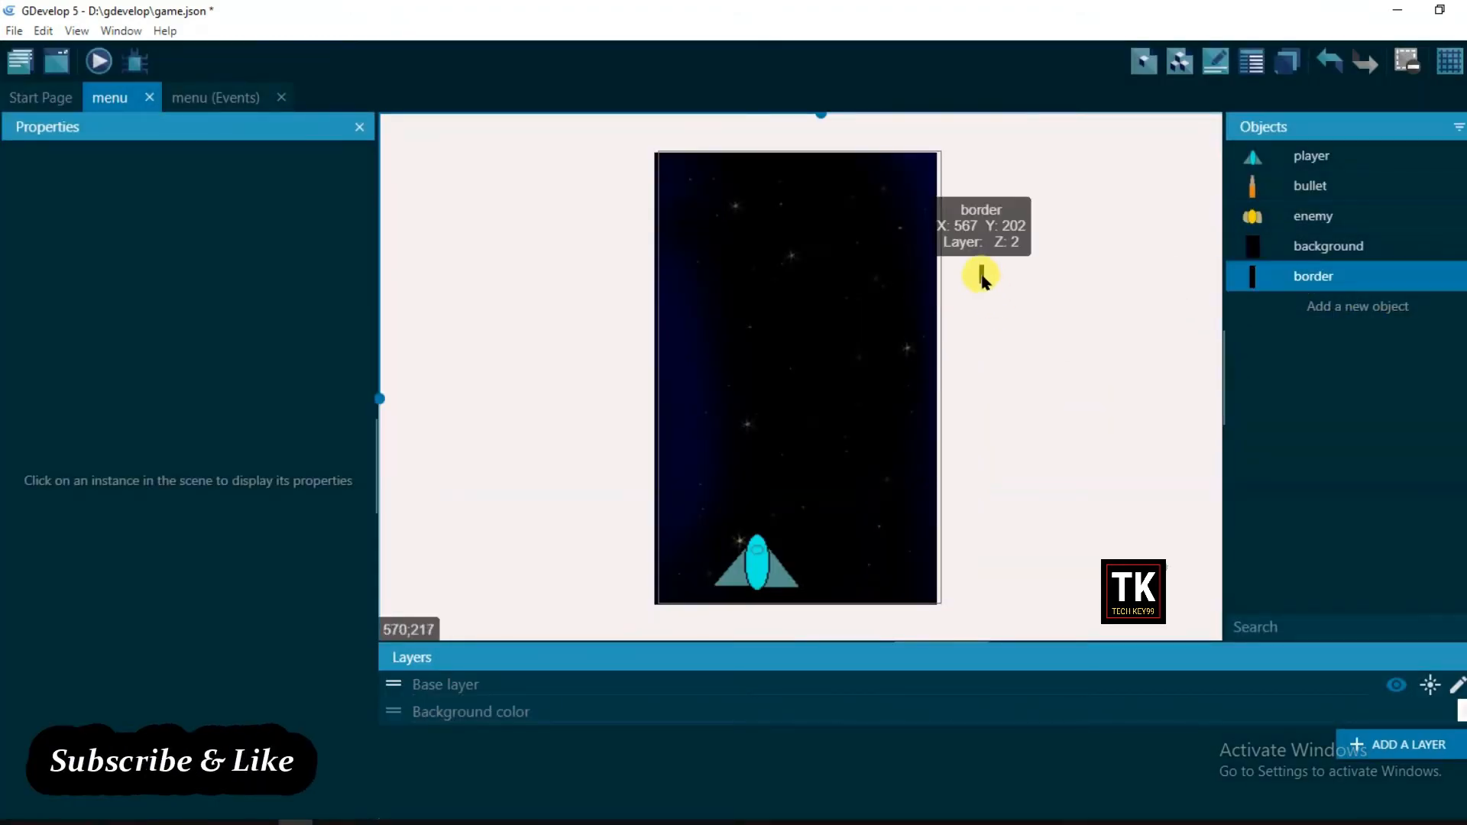
click(981, 281)
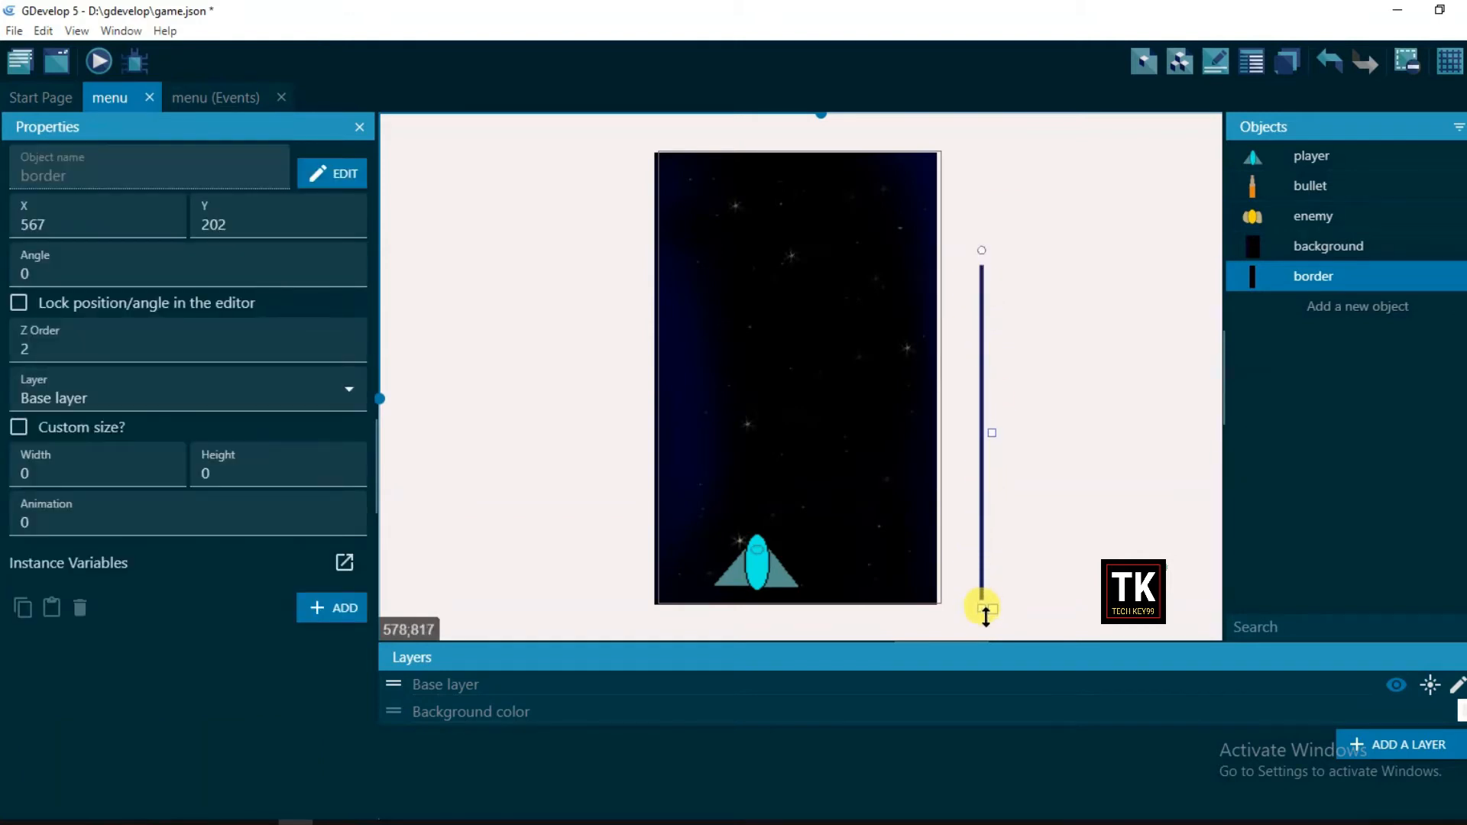
drag(965, 574, 933, 586)
Step: Place a second border instance as a tall vertical bar and move it against the game frame's left edge
drag(1311, 276, 525, 597)
click(530, 325)
click(583, 566)
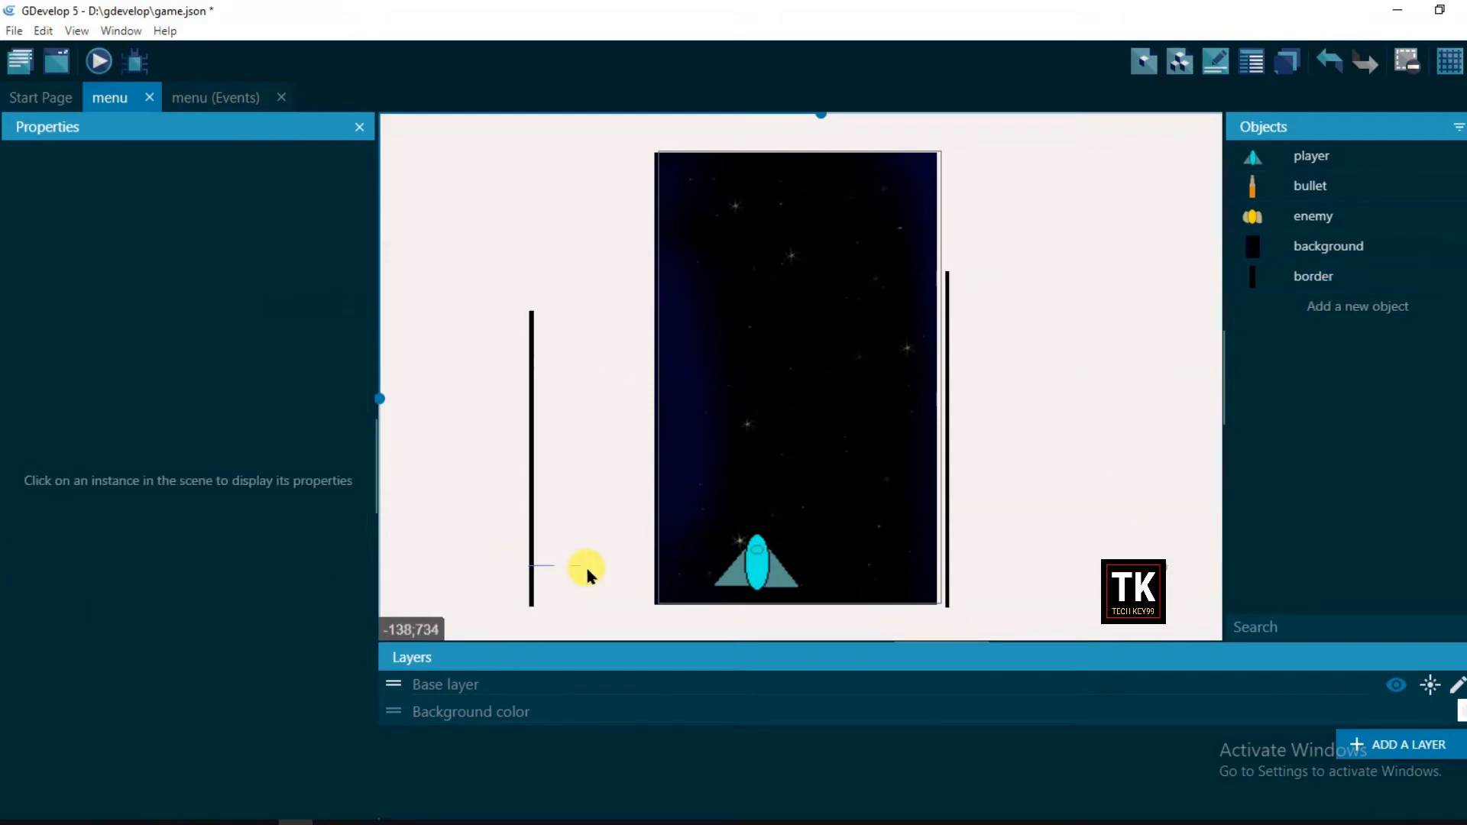
click(531, 573)
click(538, 598)
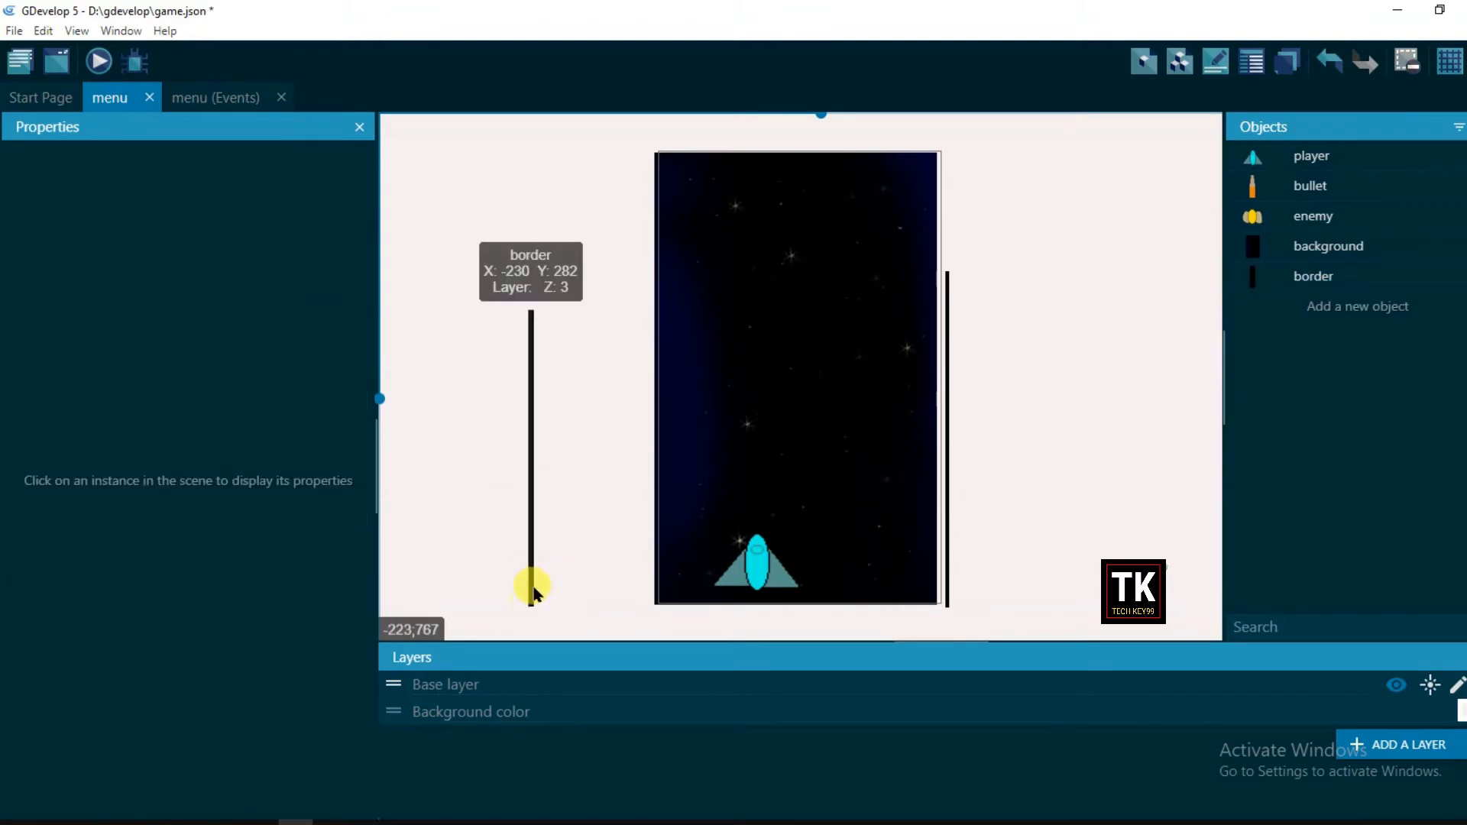
drag(530, 596, 652, 599)
click(625, 348)
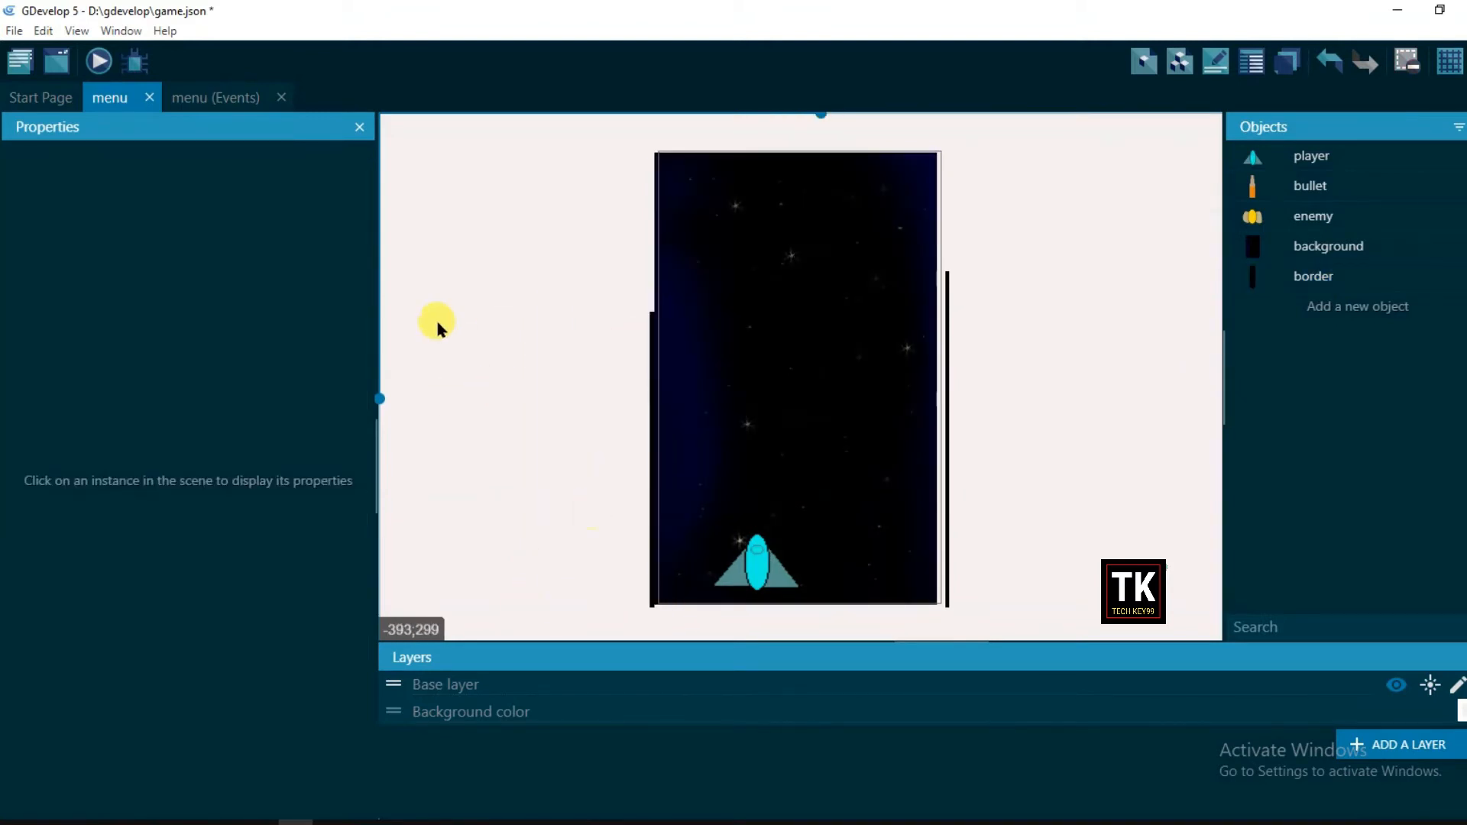
Step: Add a new event to the menu scene with the condition that border is in collision with player
click(206, 97)
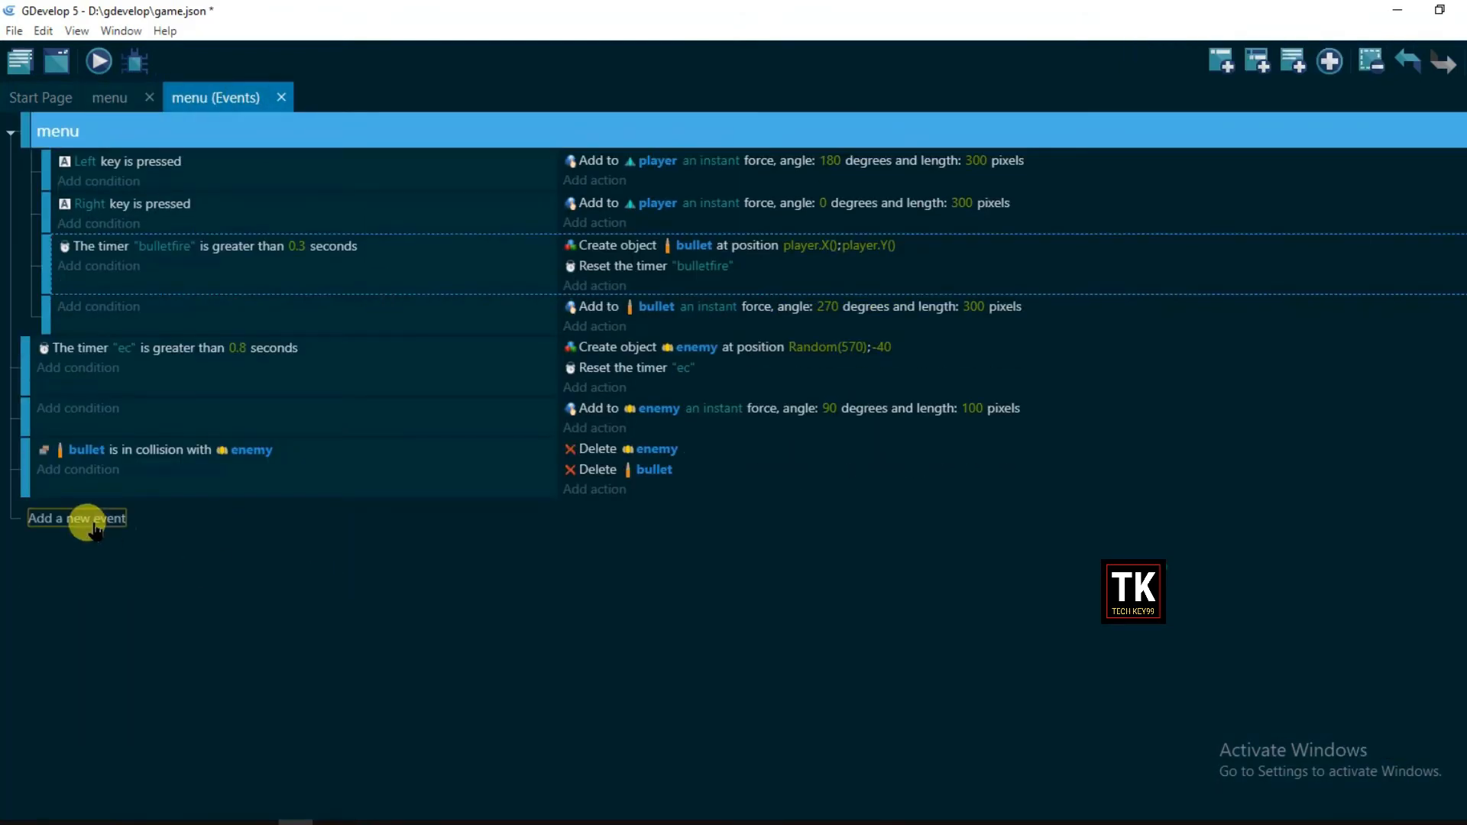
click(93, 518)
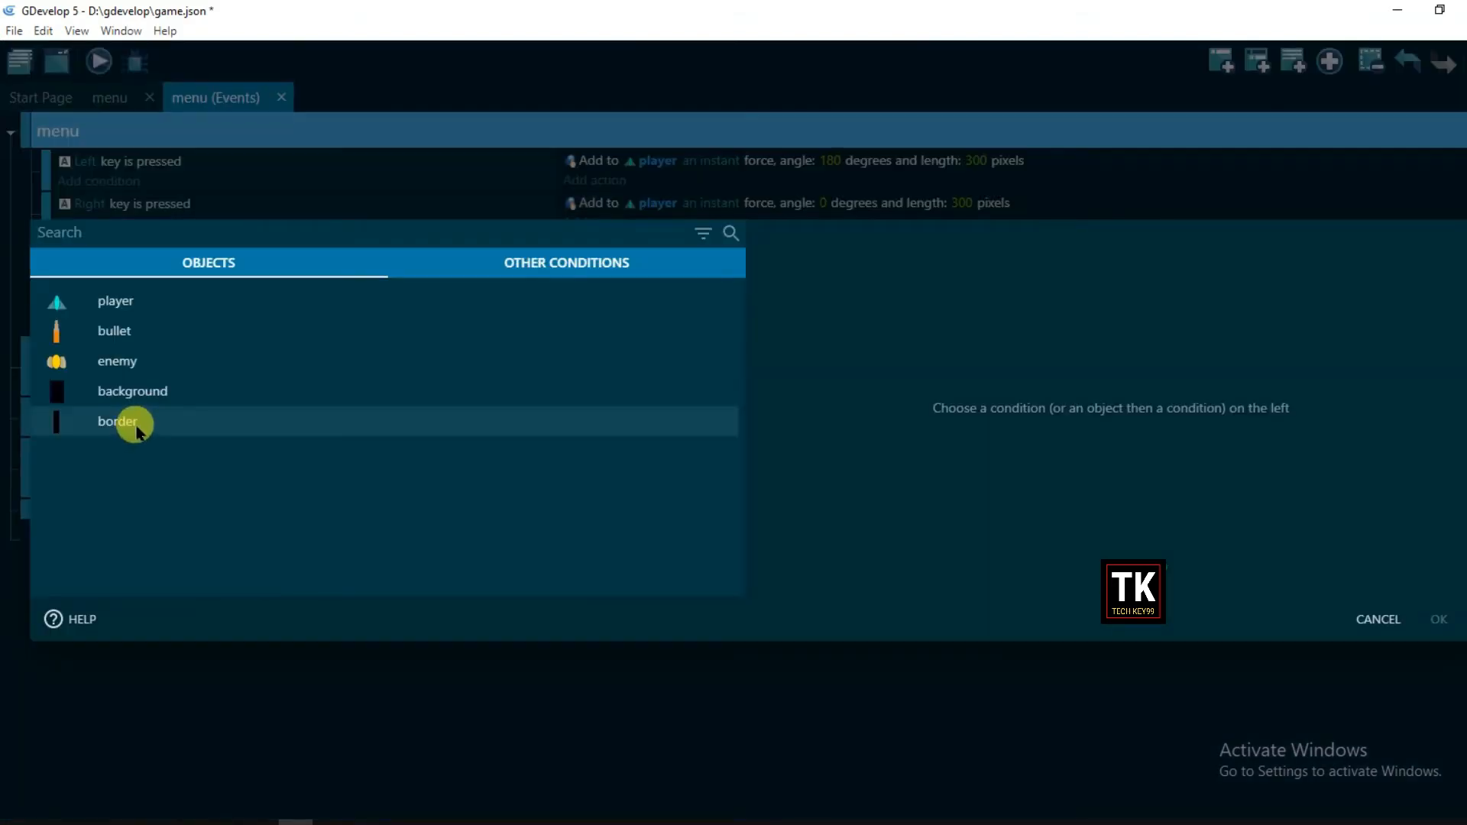
click(136, 431)
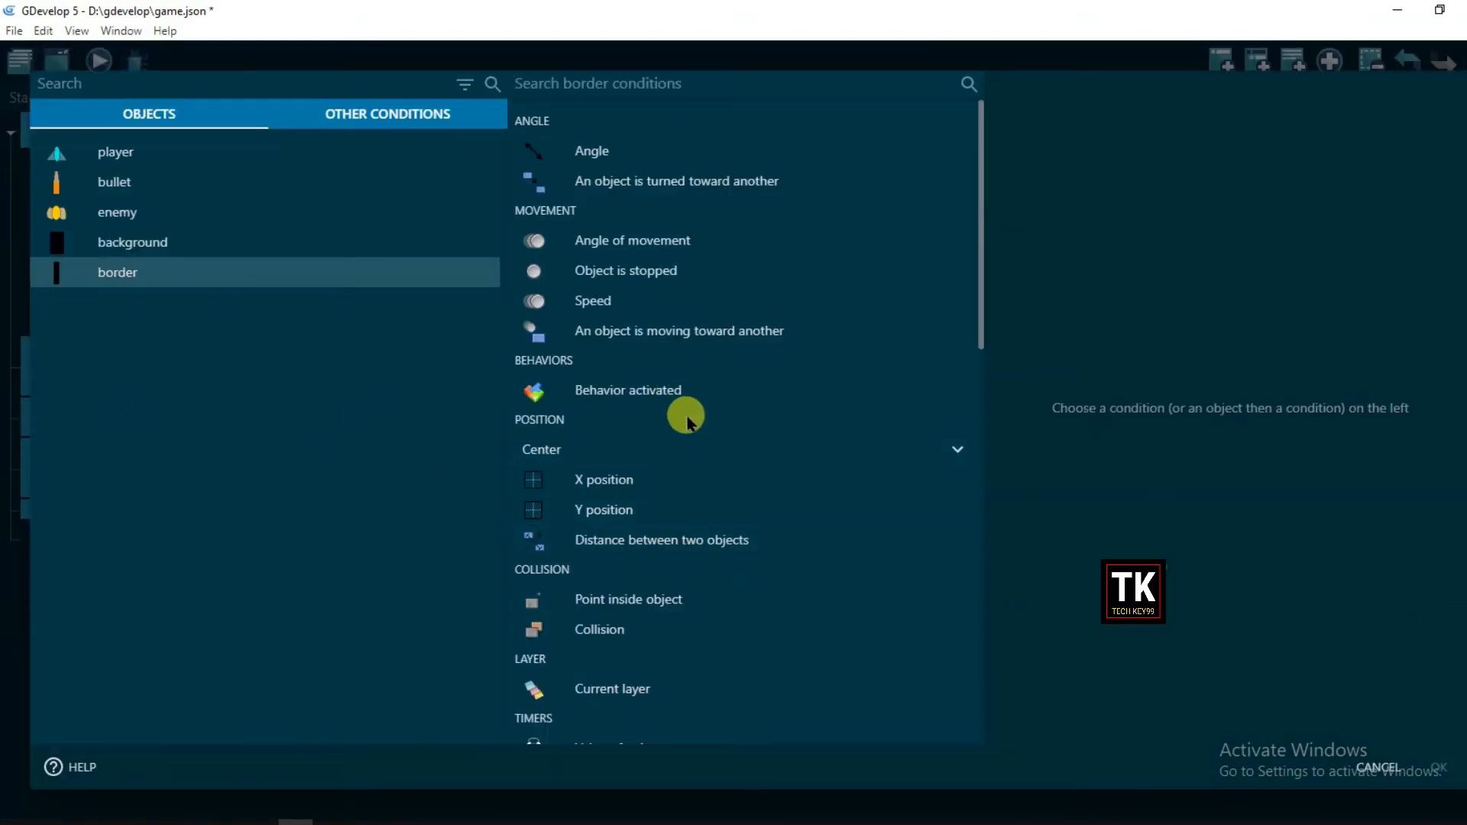
scroll(688, 424, down, 3)
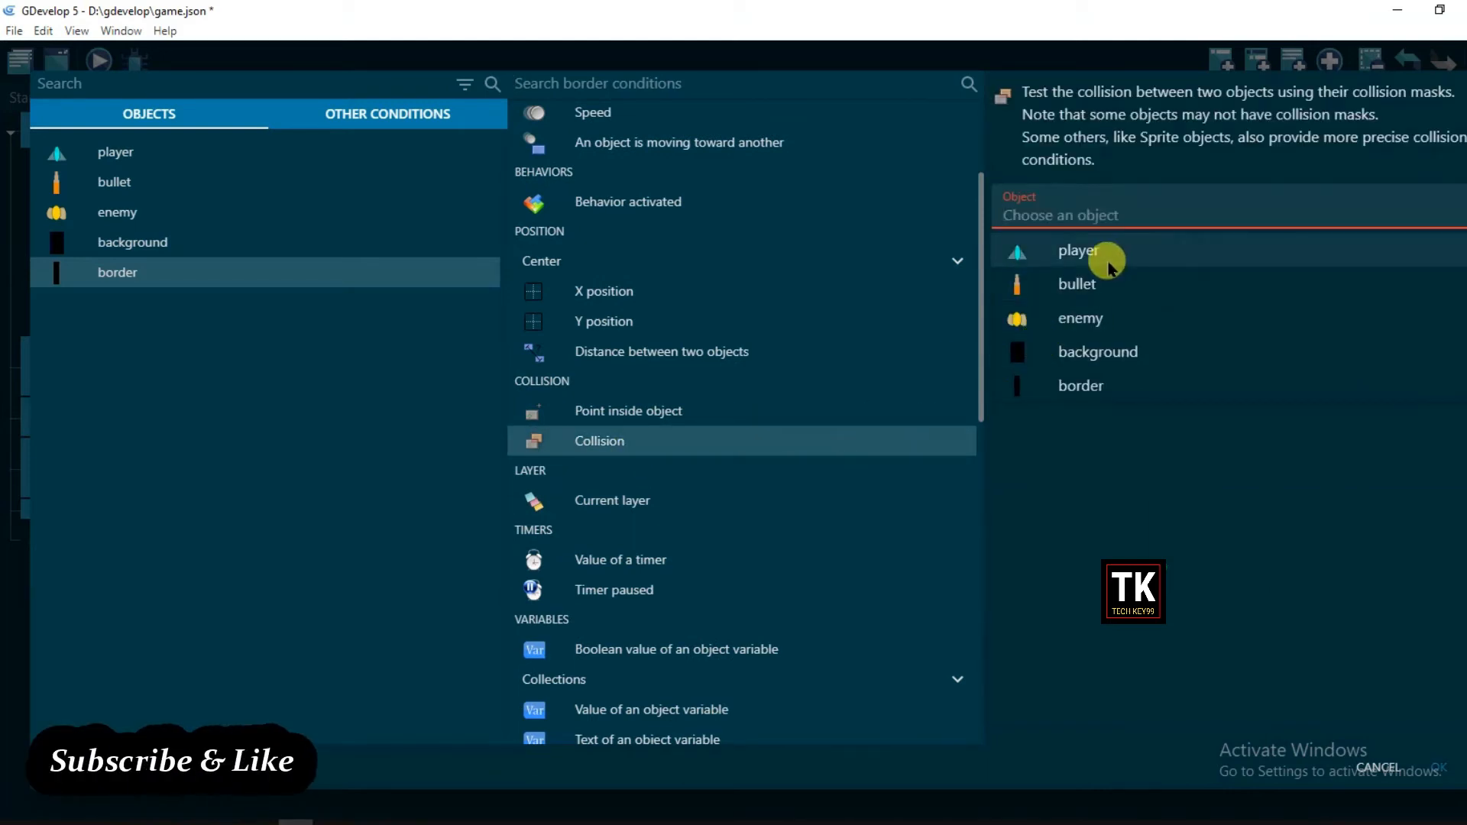
click(1108, 264)
click(1442, 781)
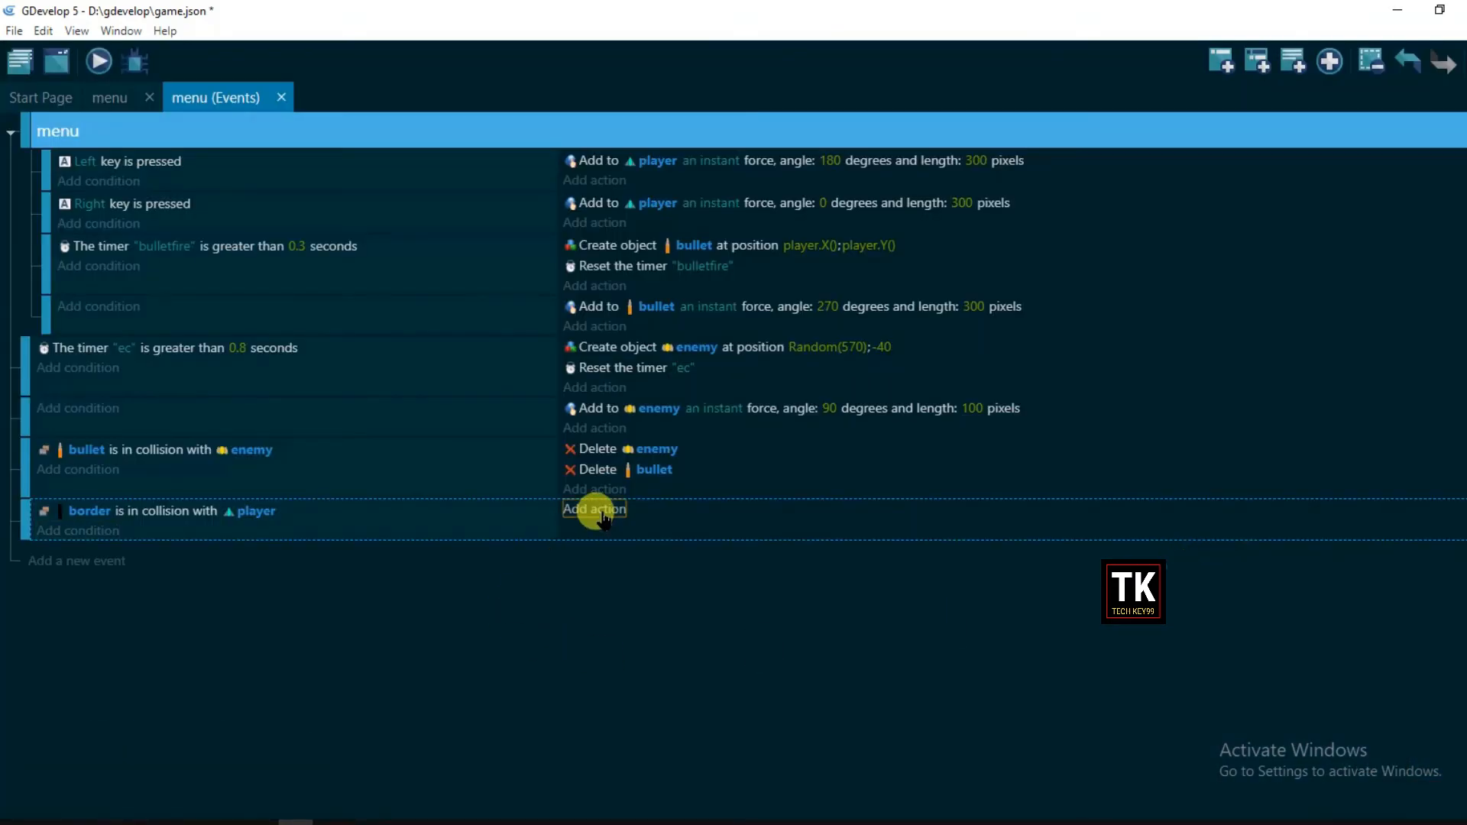
Step: Add a Separate objects action to the border collision event so that player moves away from border
click(601, 512)
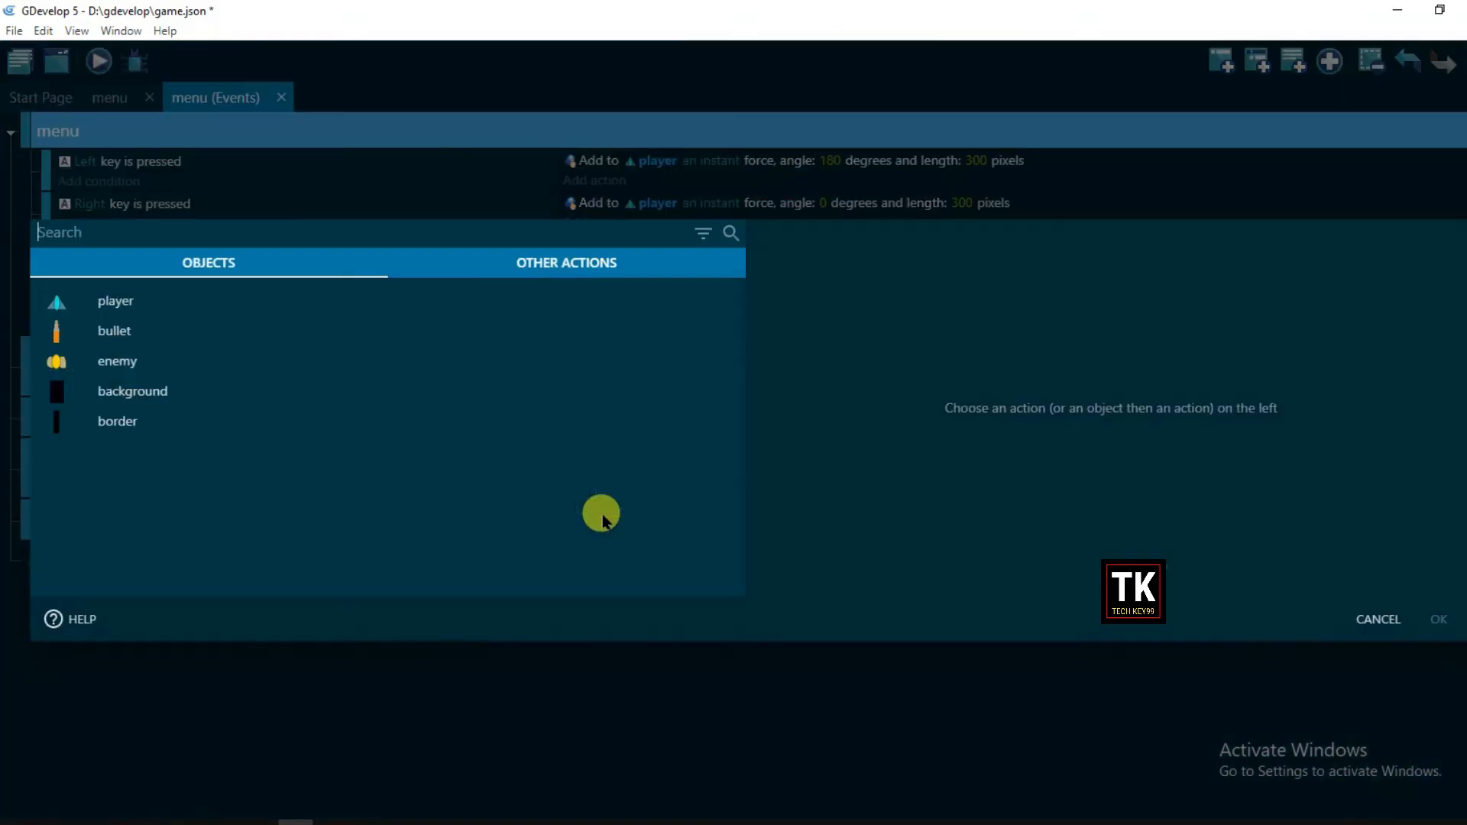
click(158, 306)
scroll(758, 339, down, 5)
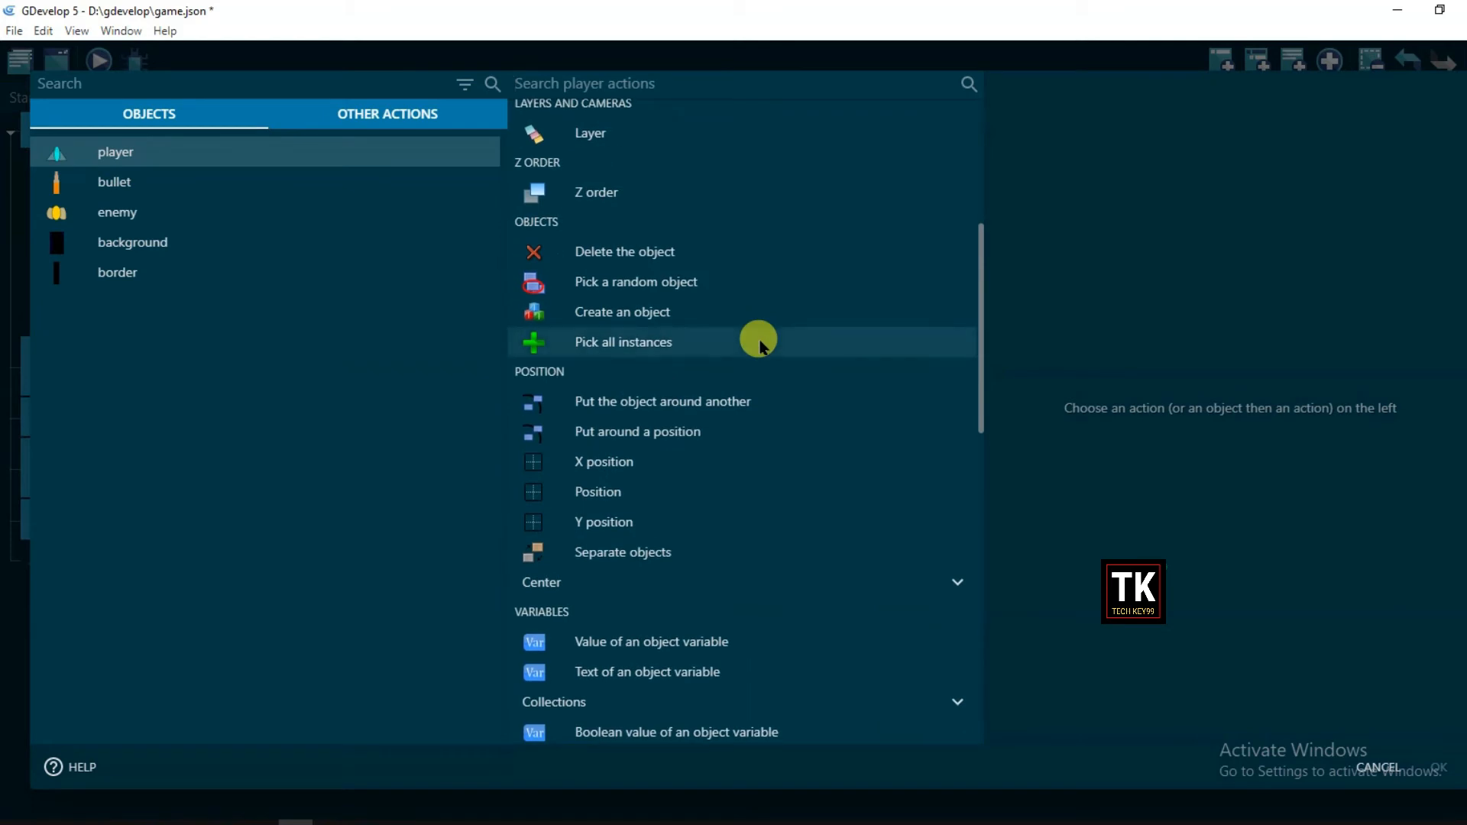
scroll(758, 339, down, 2)
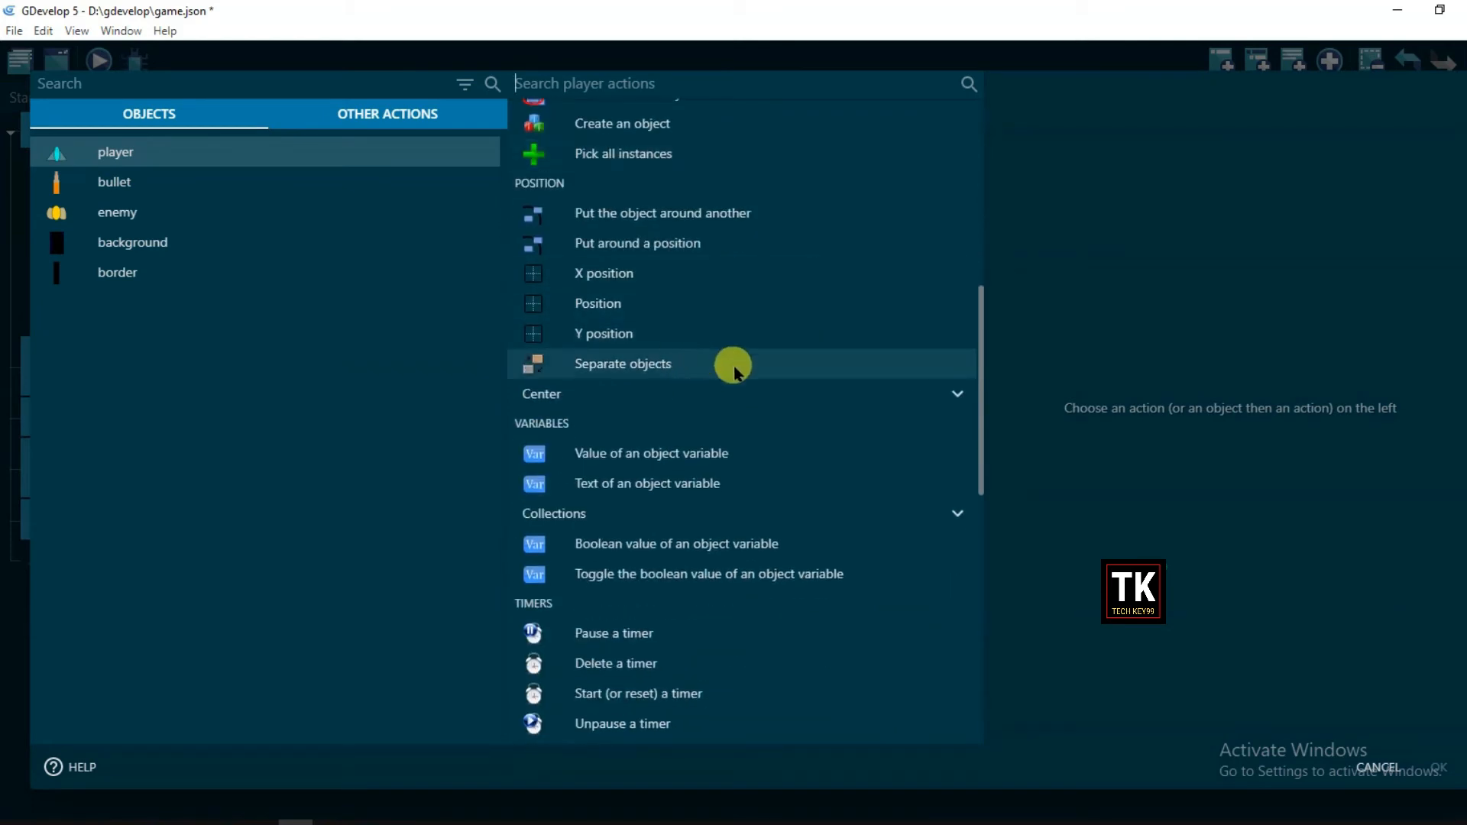
click(678, 377)
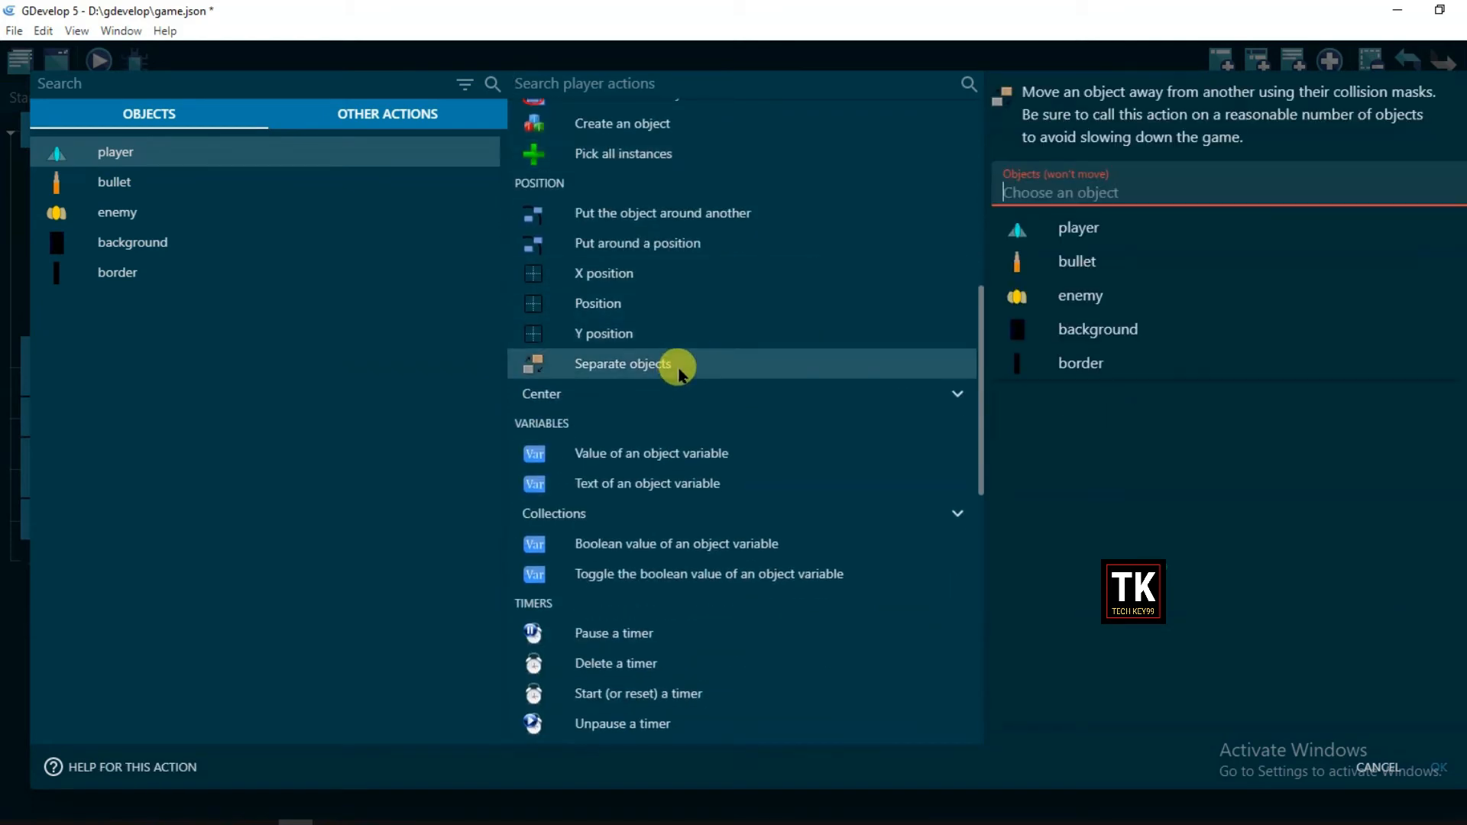
click(1091, 367)
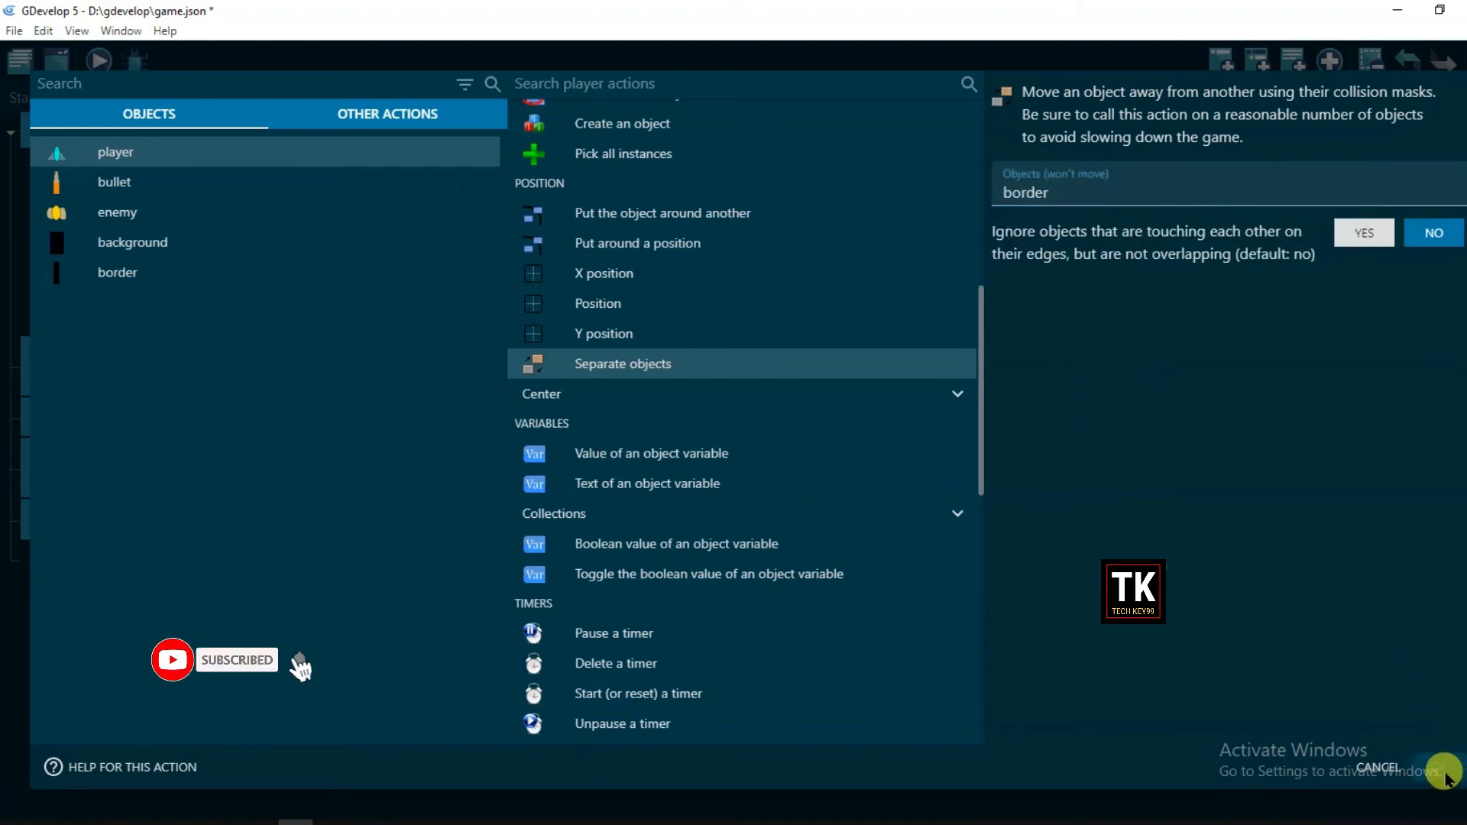
click(1438, 768)
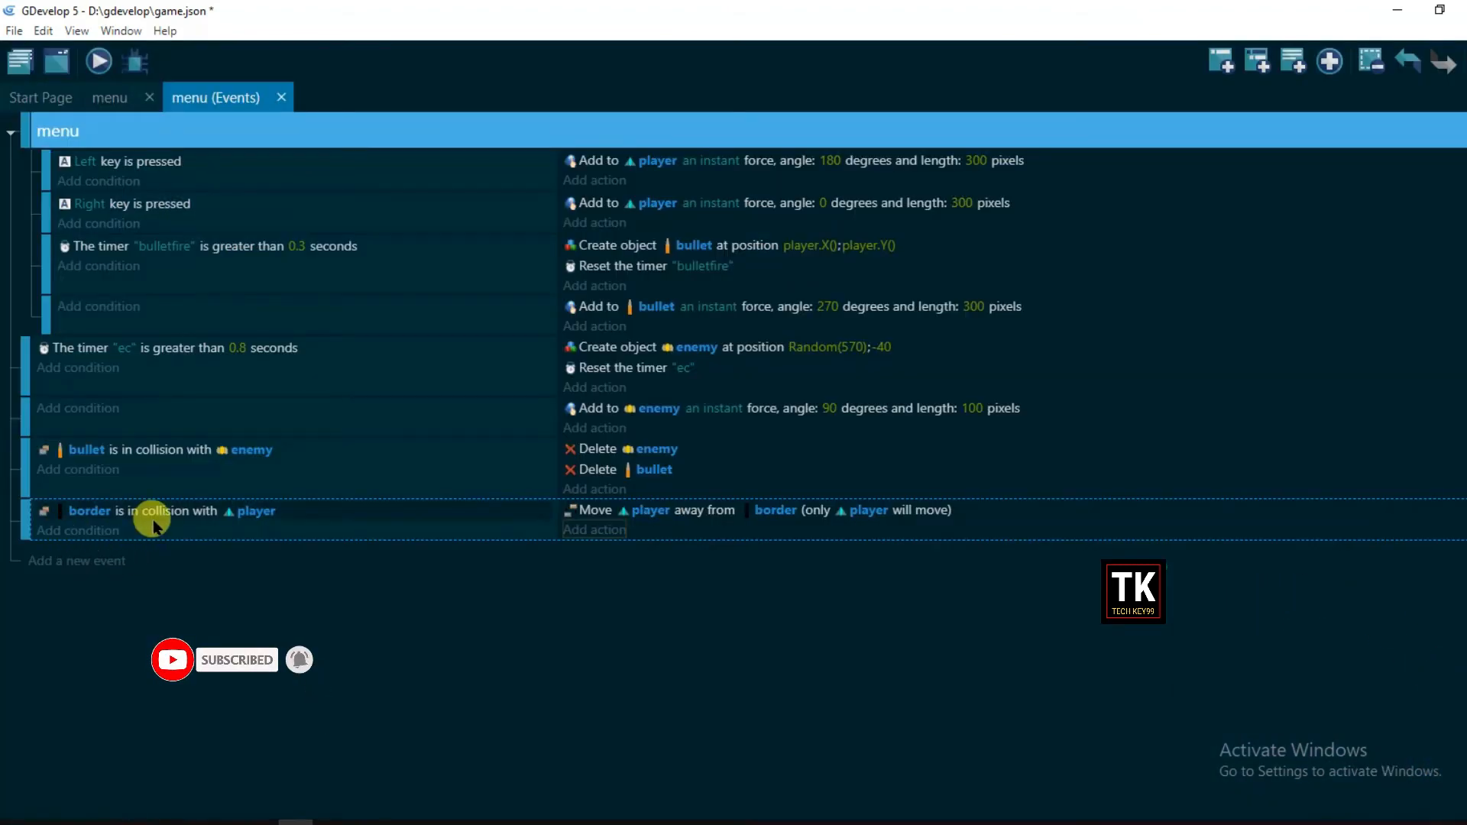
Step: Run a game preview to test whether the borders stop the player ship at the screen edges
click(101, 67)
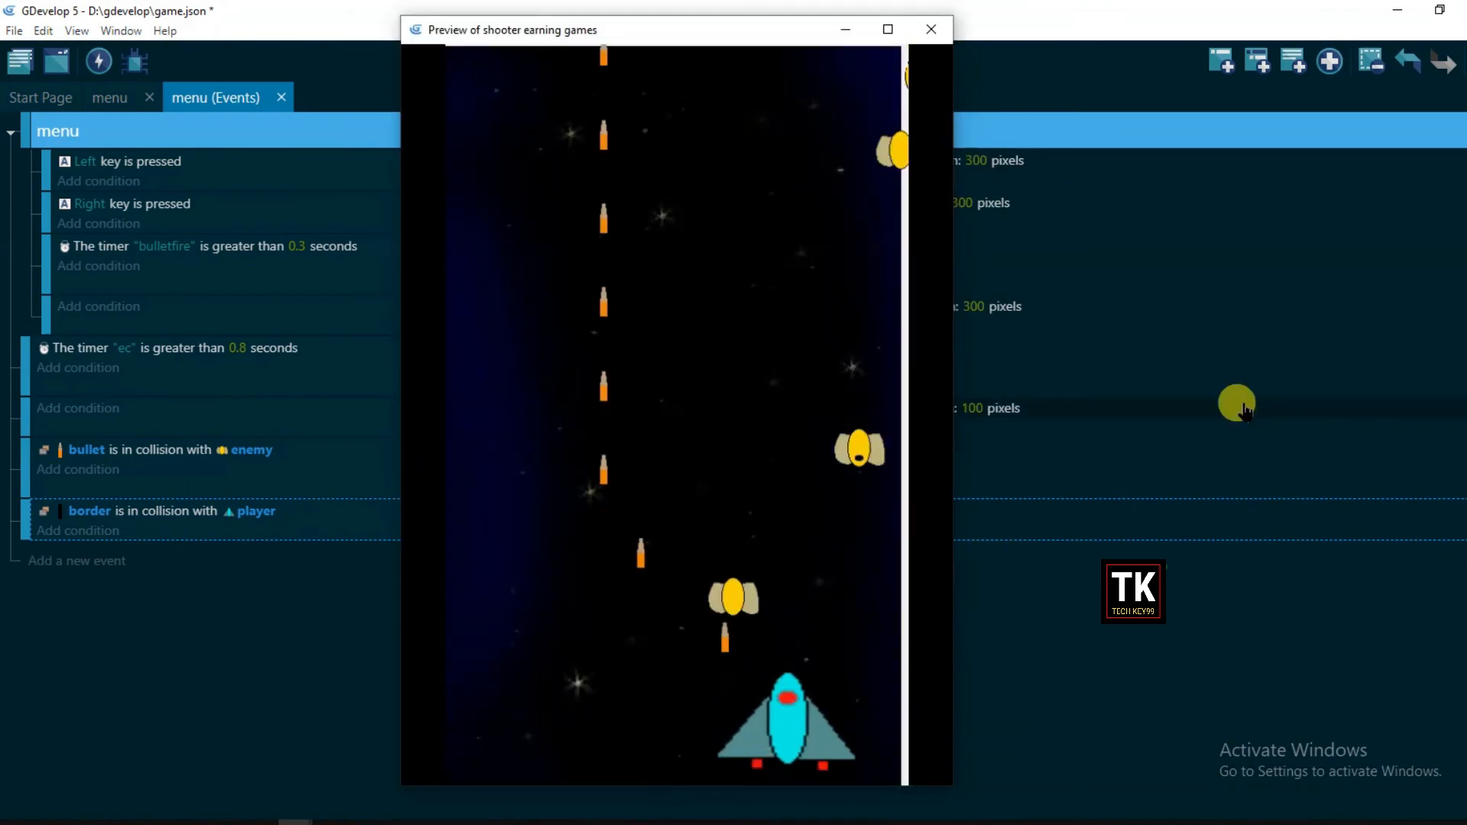
Step: Steer the player ship against the right and left borders in the running preview, and close the preview
key(Right)
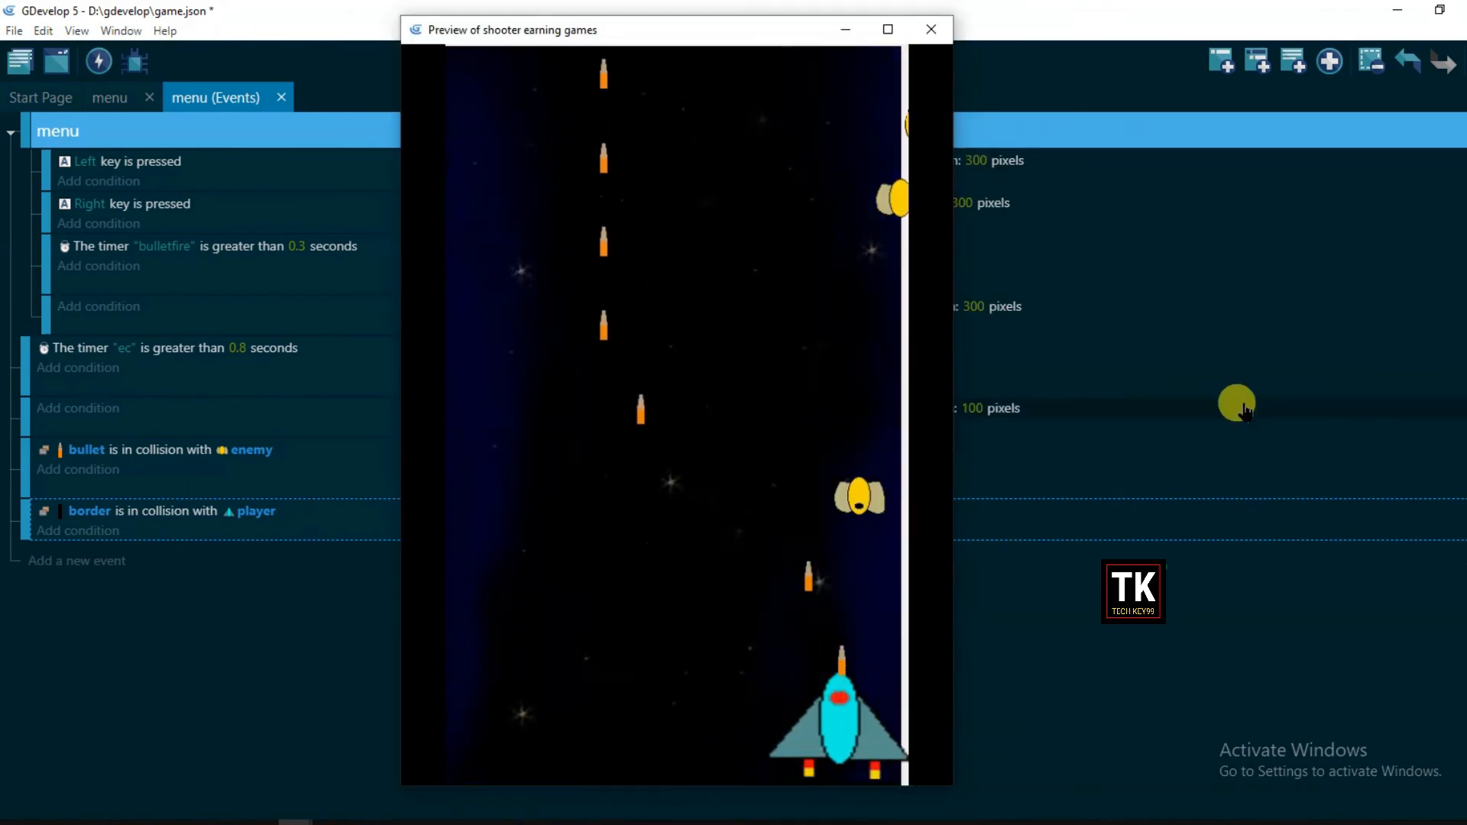
key(Left)
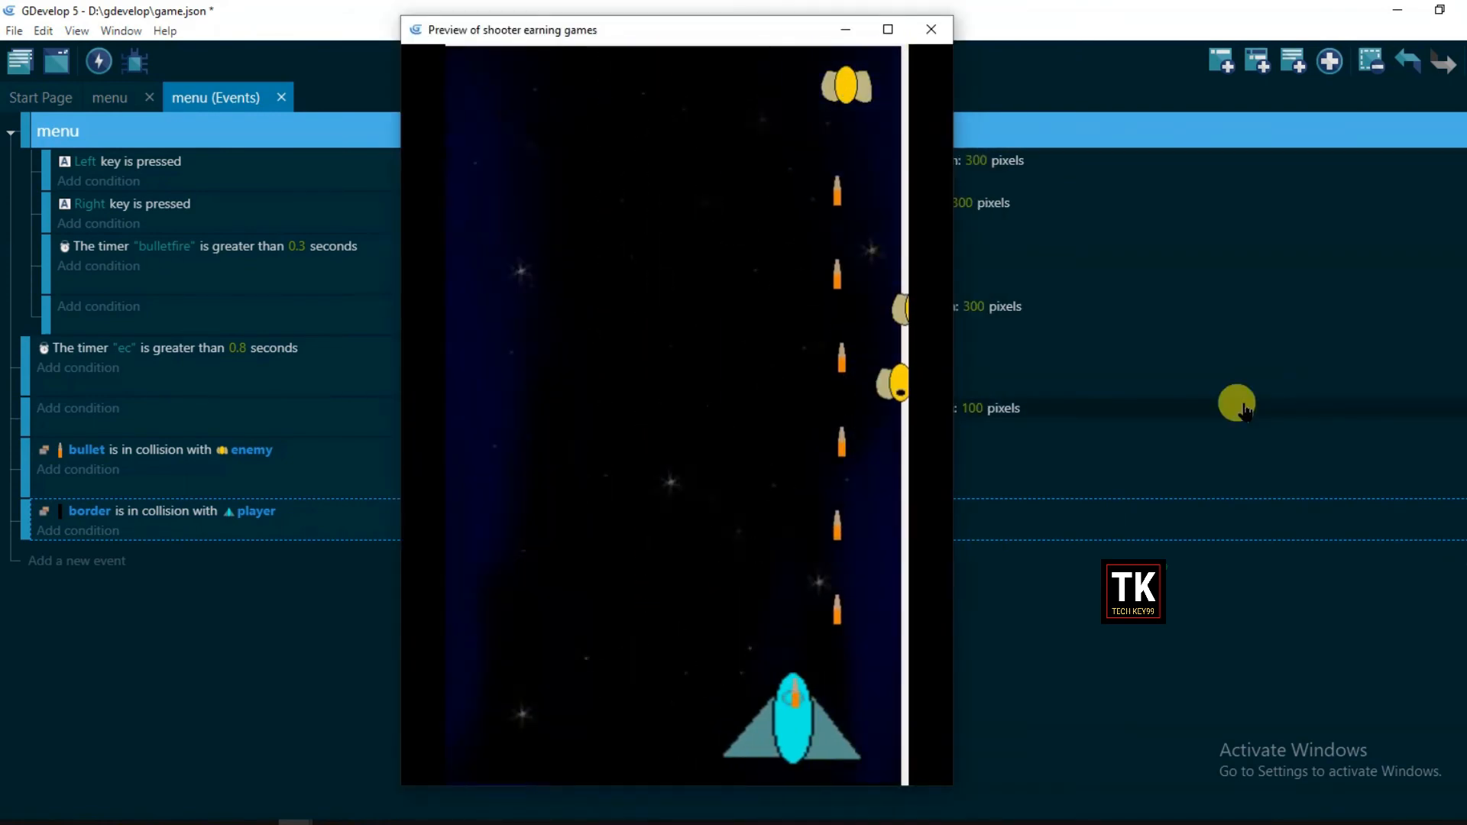
key(Right)
key(Left)
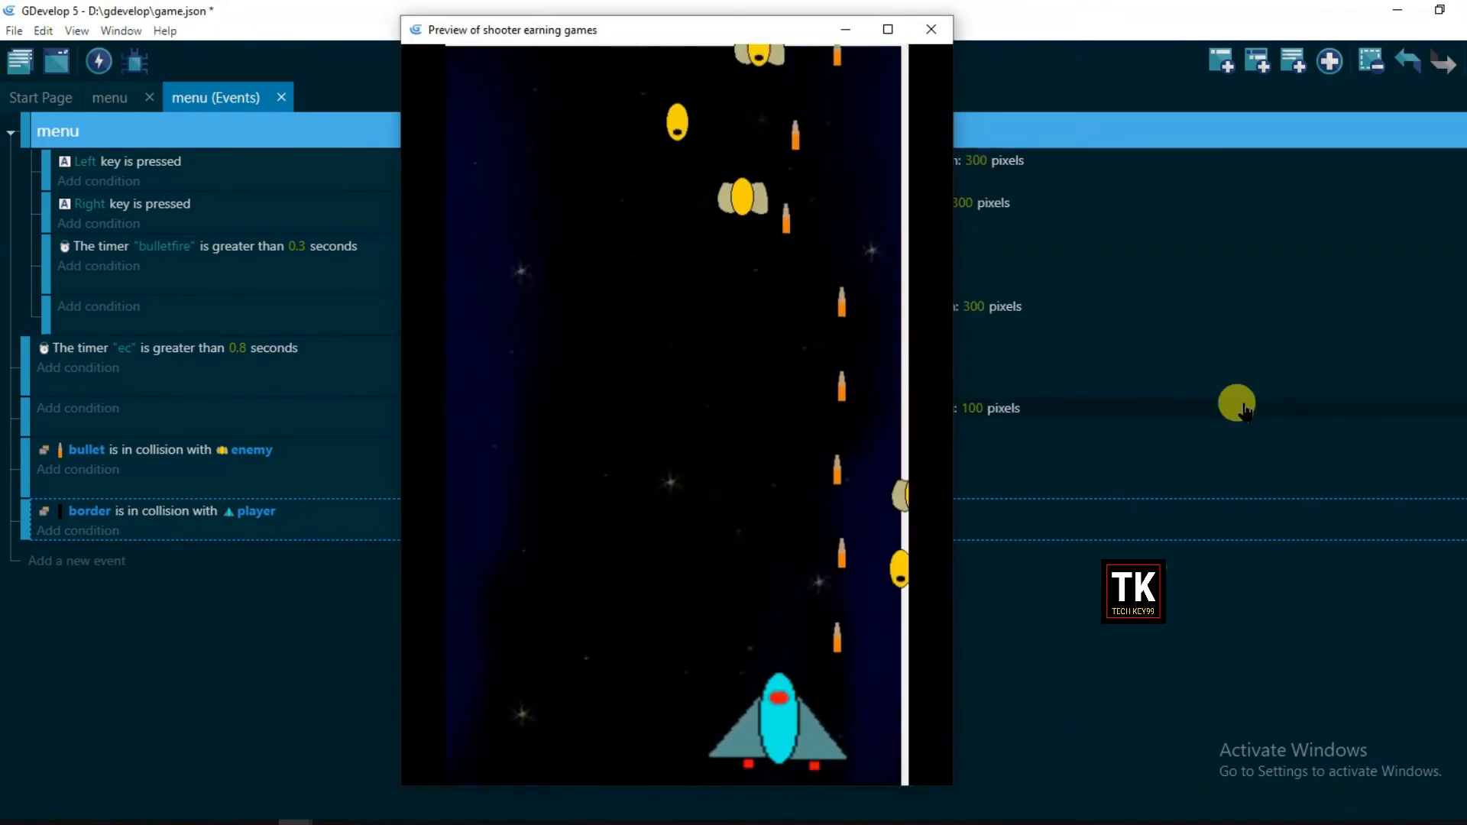
key(Left)
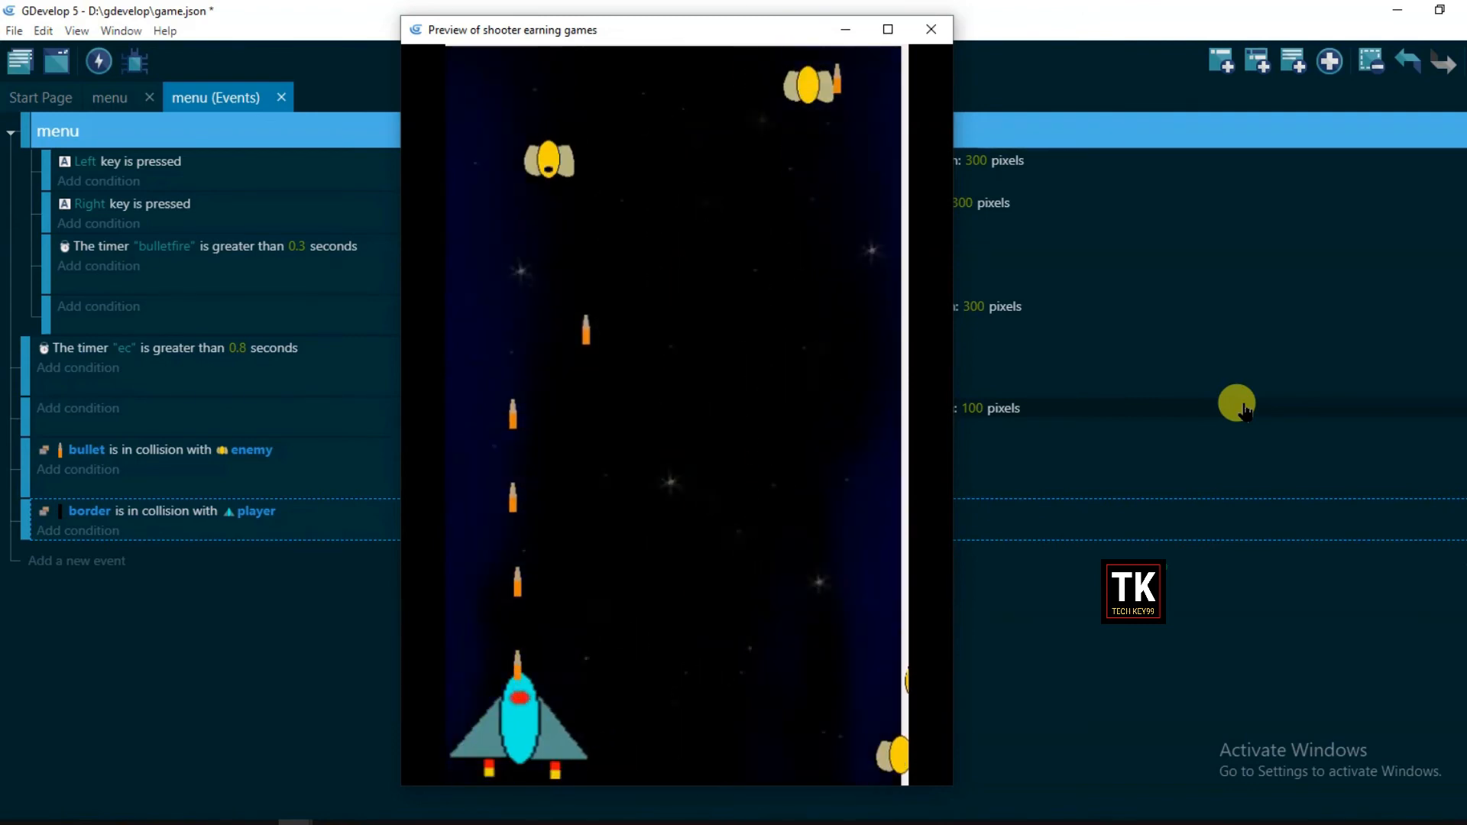
key(Right)
key(Left)
key(Right)
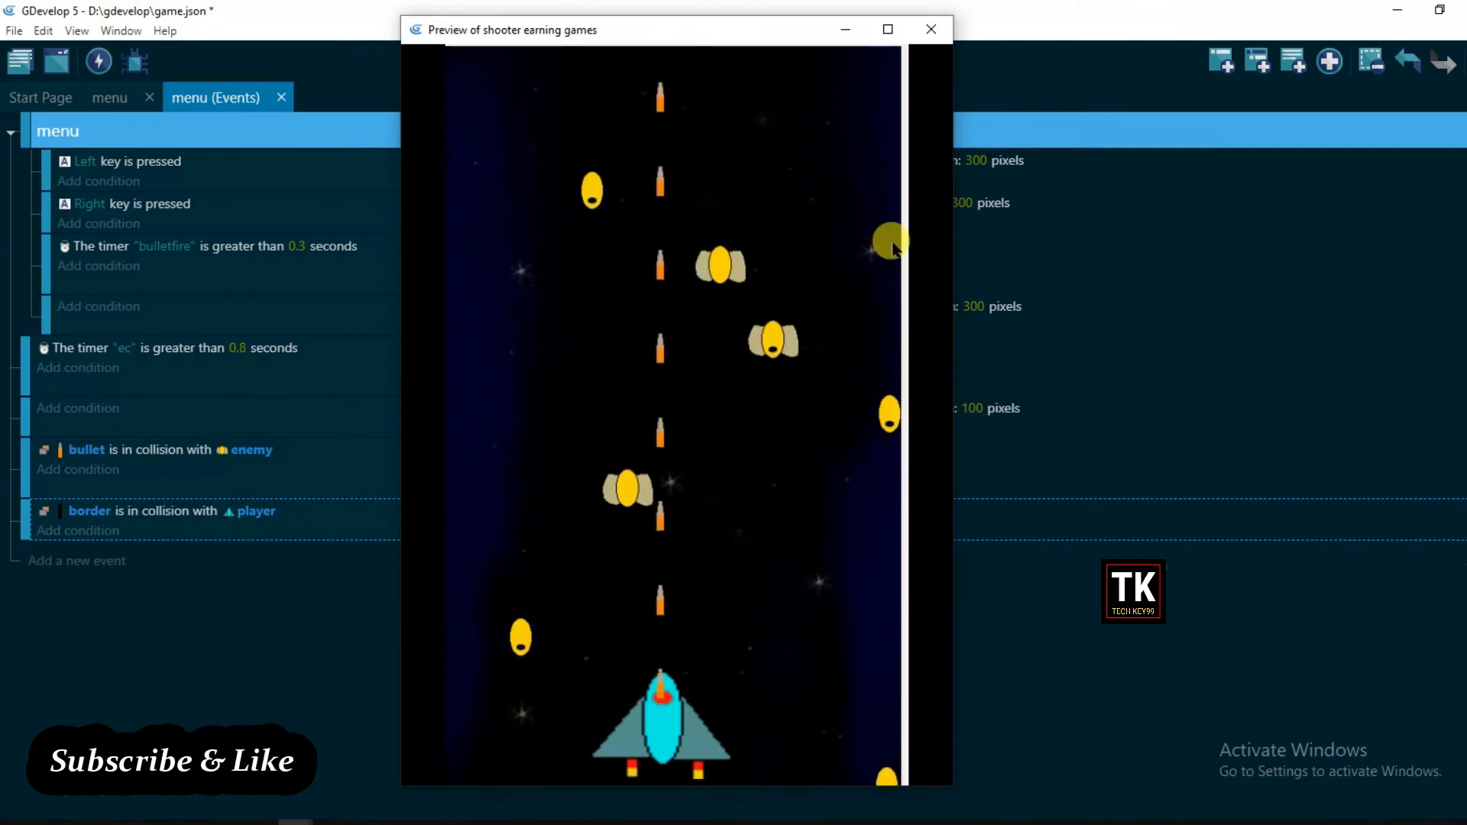
click(939, 40)
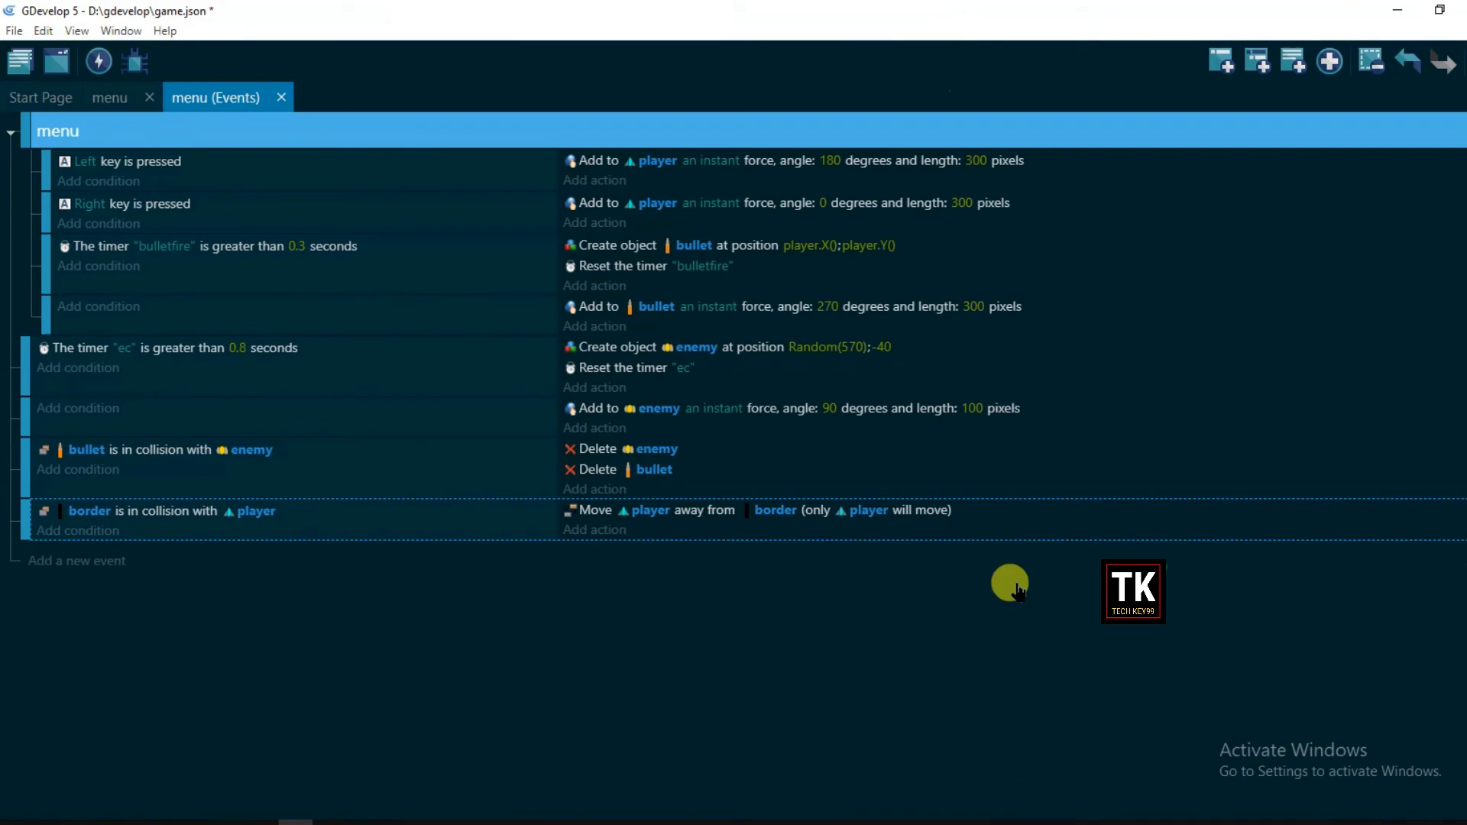
Step: Reposition the background instance in the menu scene to X 0, Y 1 so it fits between the two borders
click(115, 101)
click(851, 436)
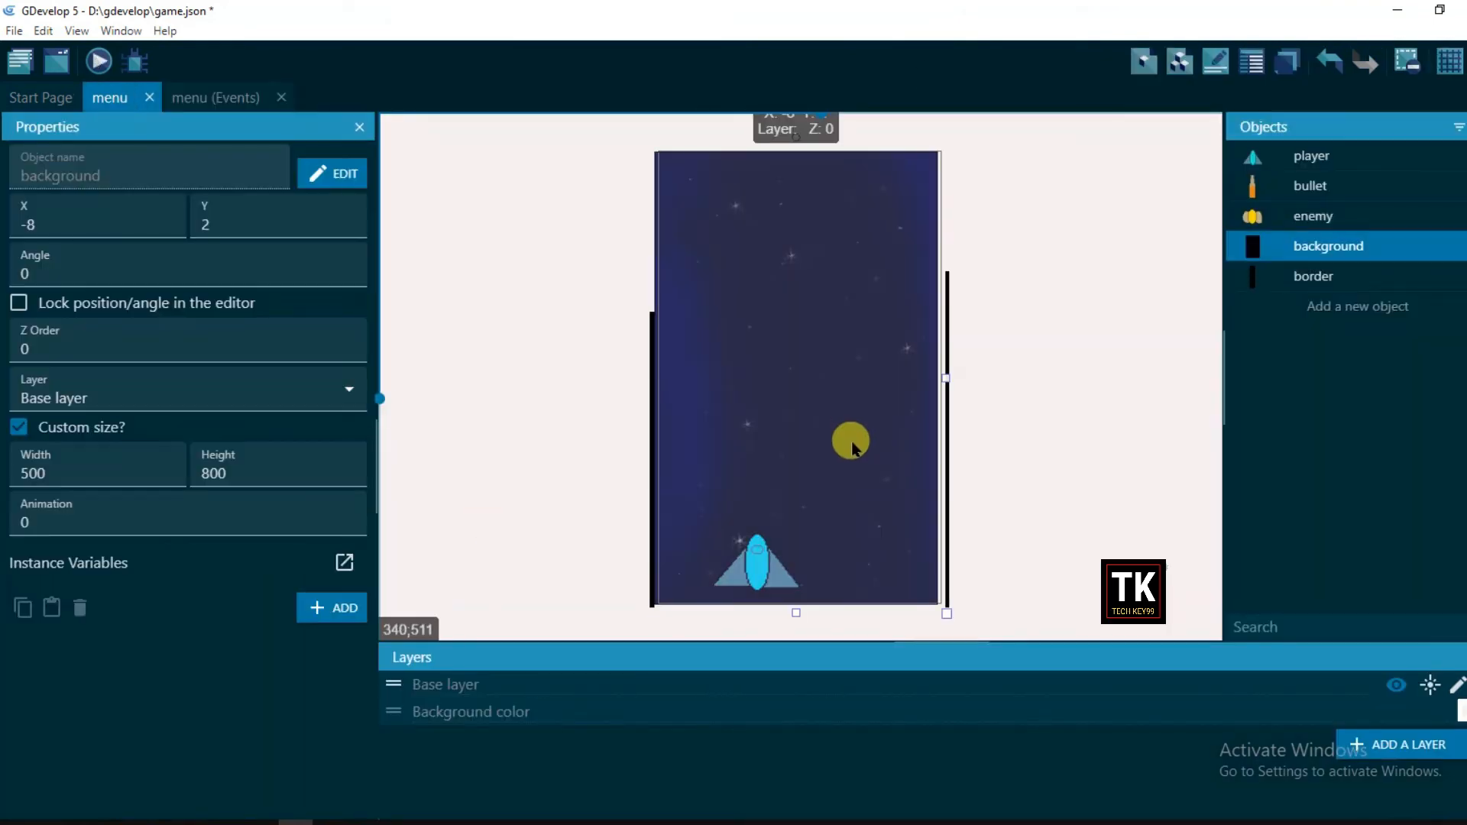
drag(854, 445, 861, 446)
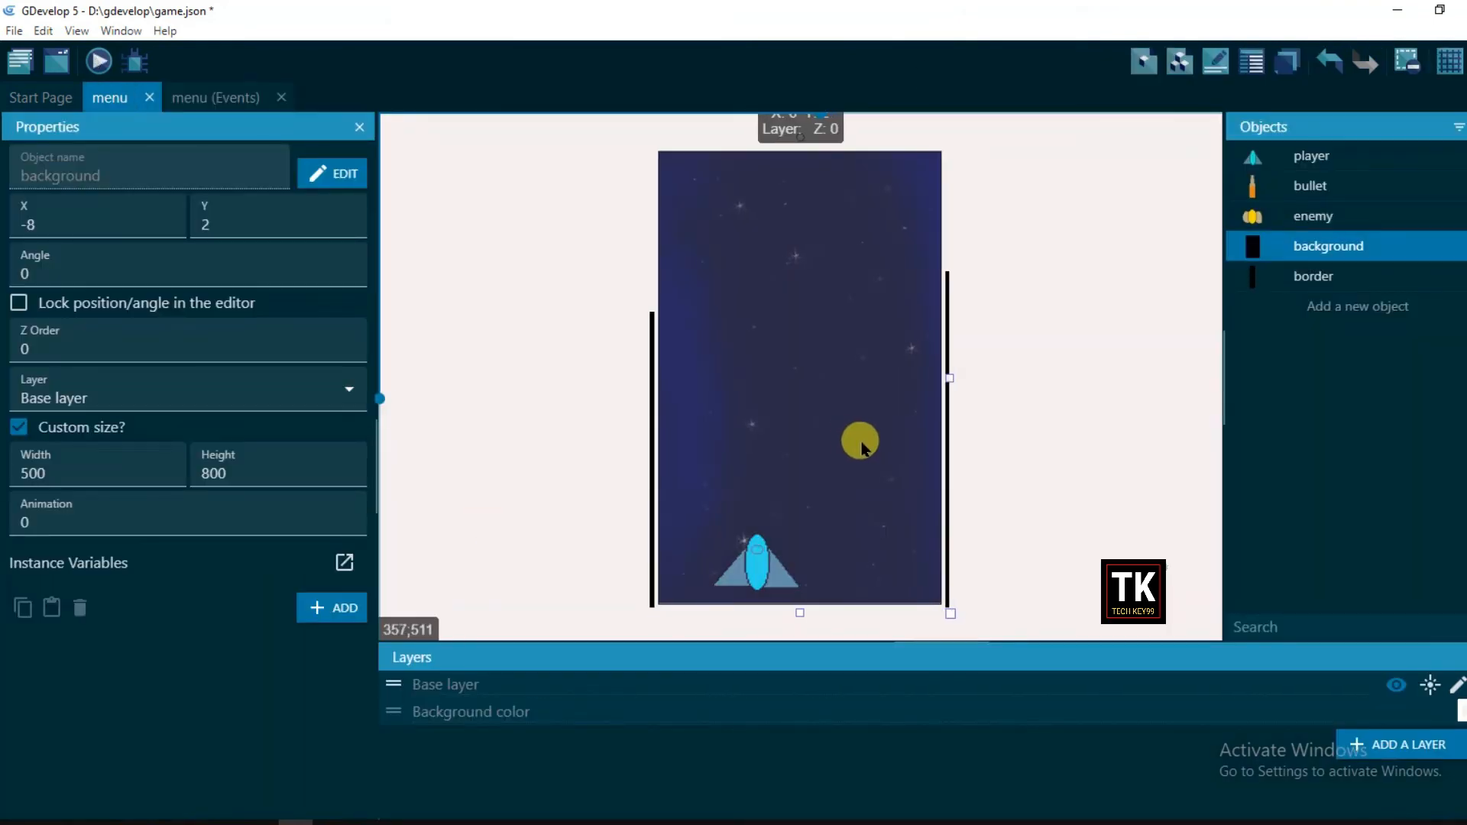
click(992, 481)
scroll(932, 432, up, 5)
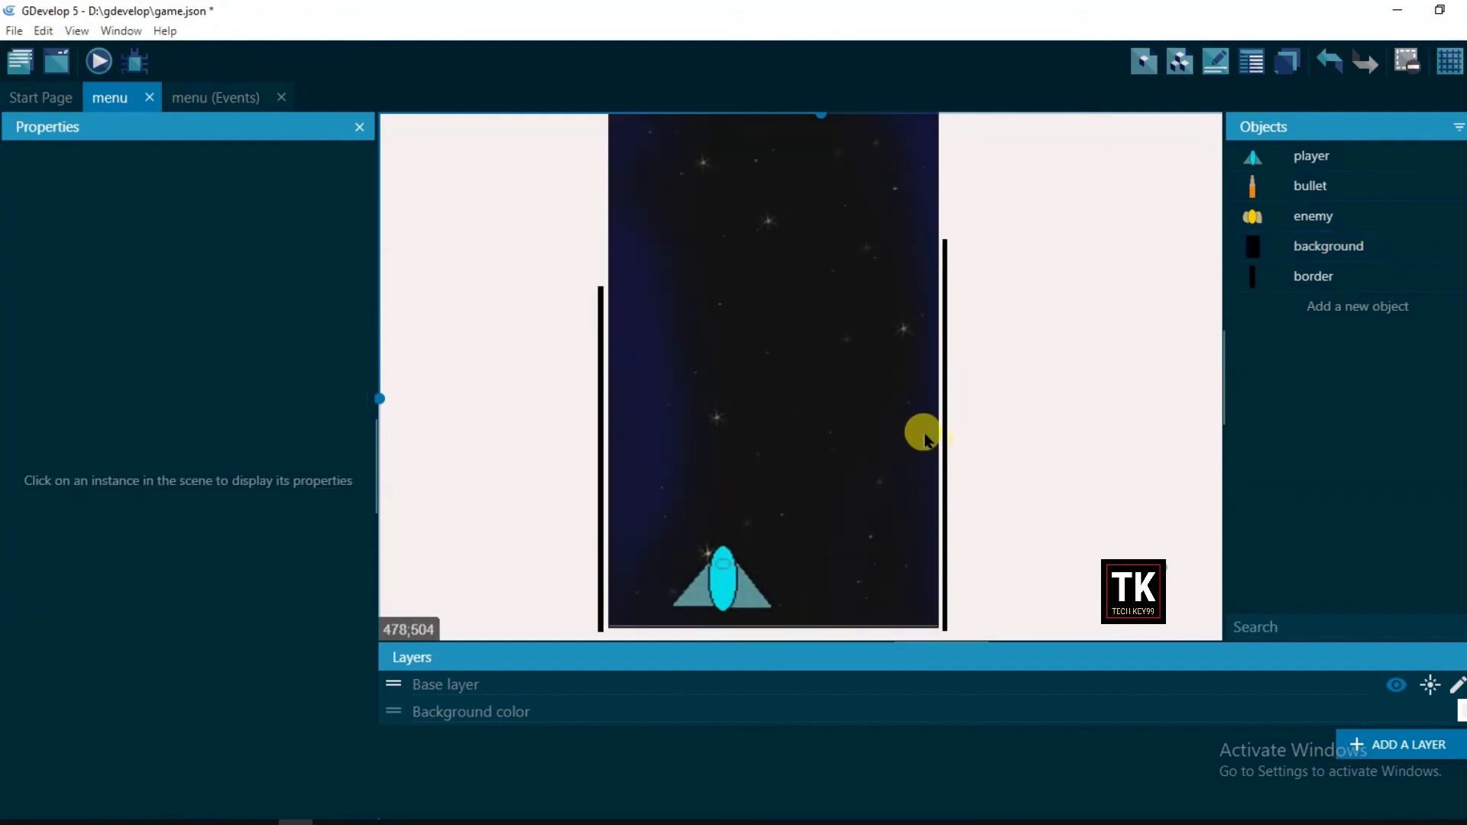
scroll(946, 432, up, 2)
drag(875, 460, 882, 464)
scroll(1026, 397, down, 5)
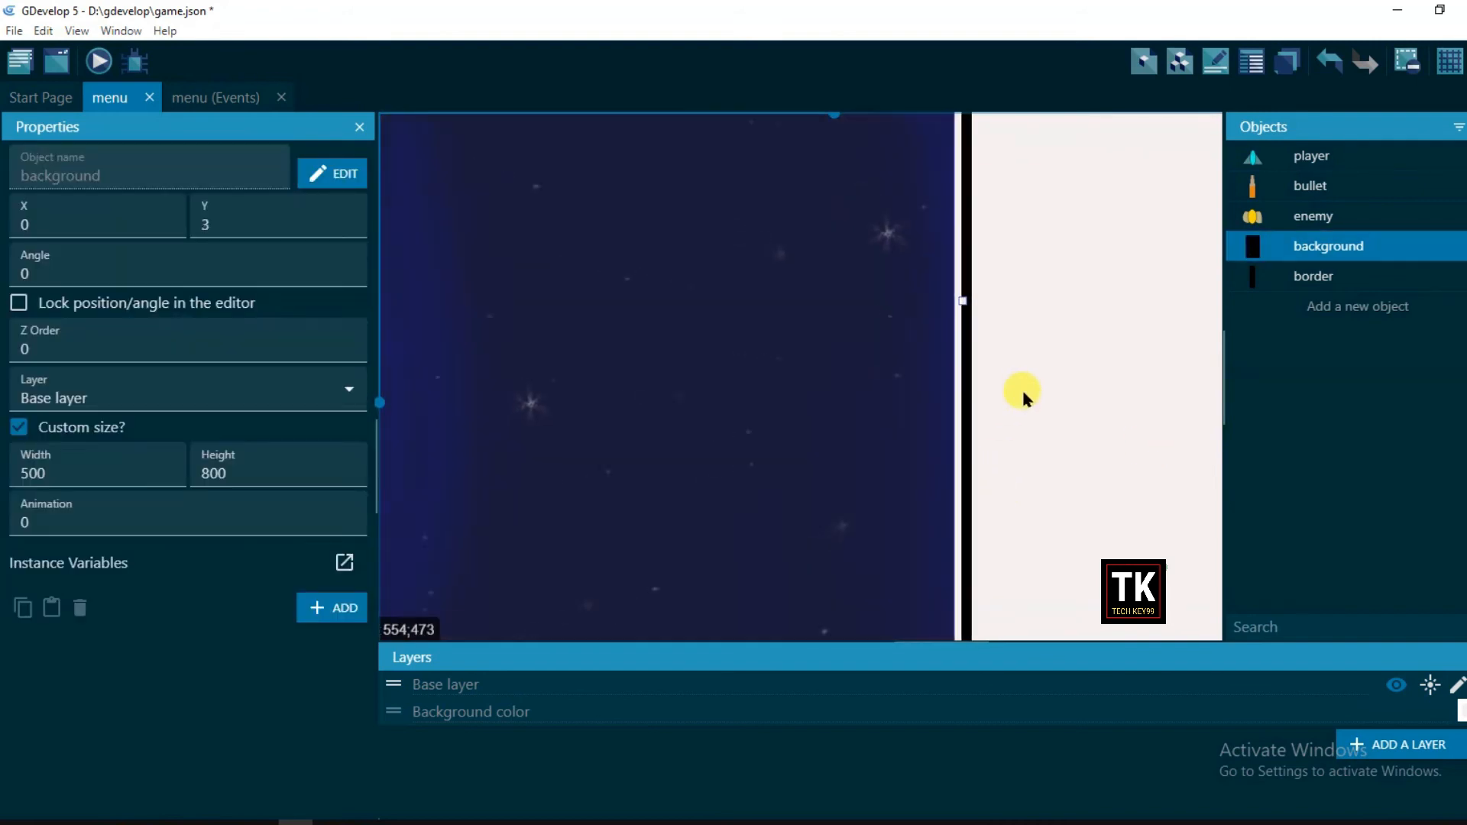
scroll(416, 355, up, 3)
scroll(539, 344, down, 7)
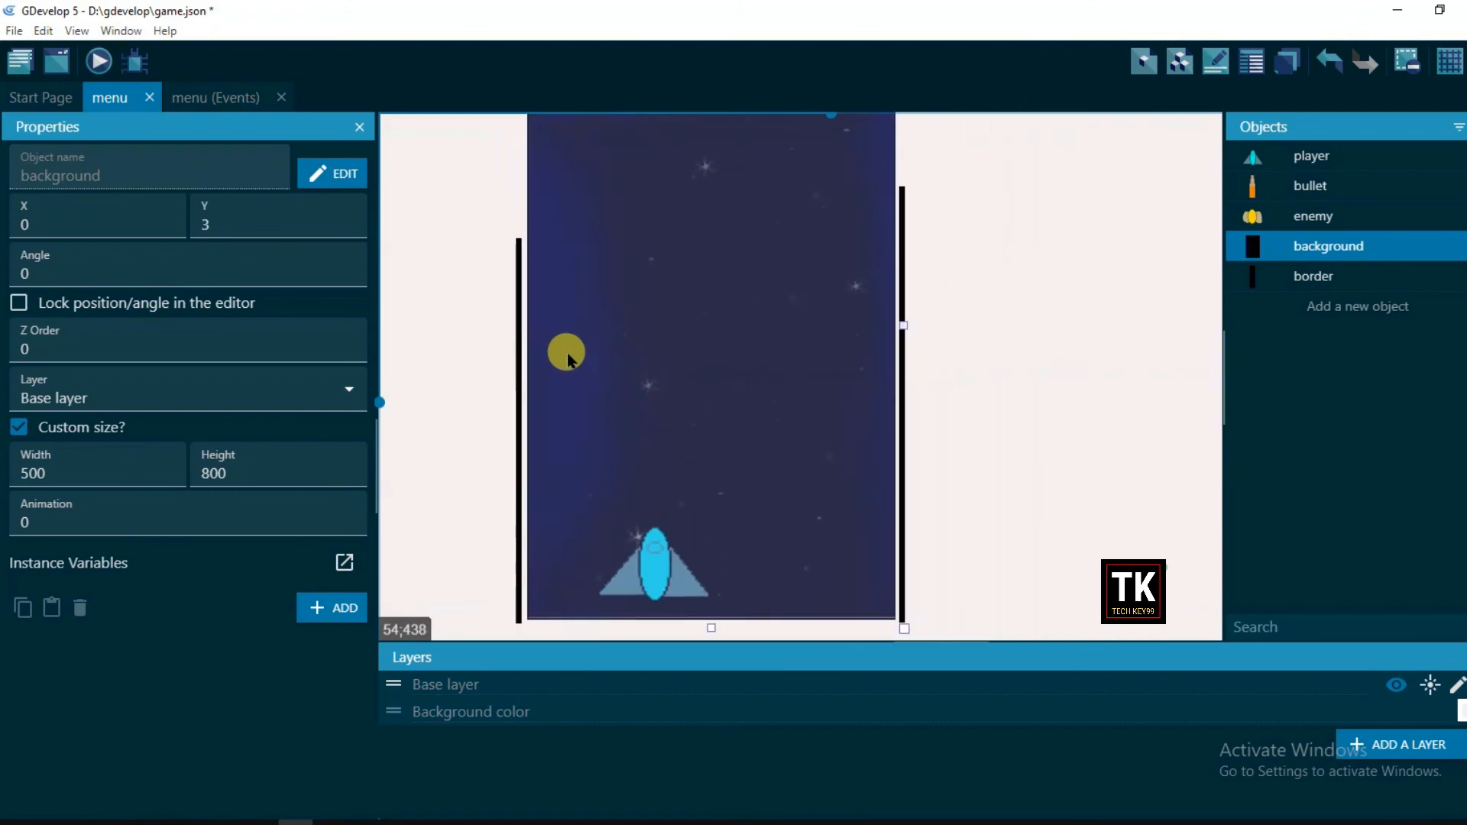
middle_drag(548, 235, 606, 299)
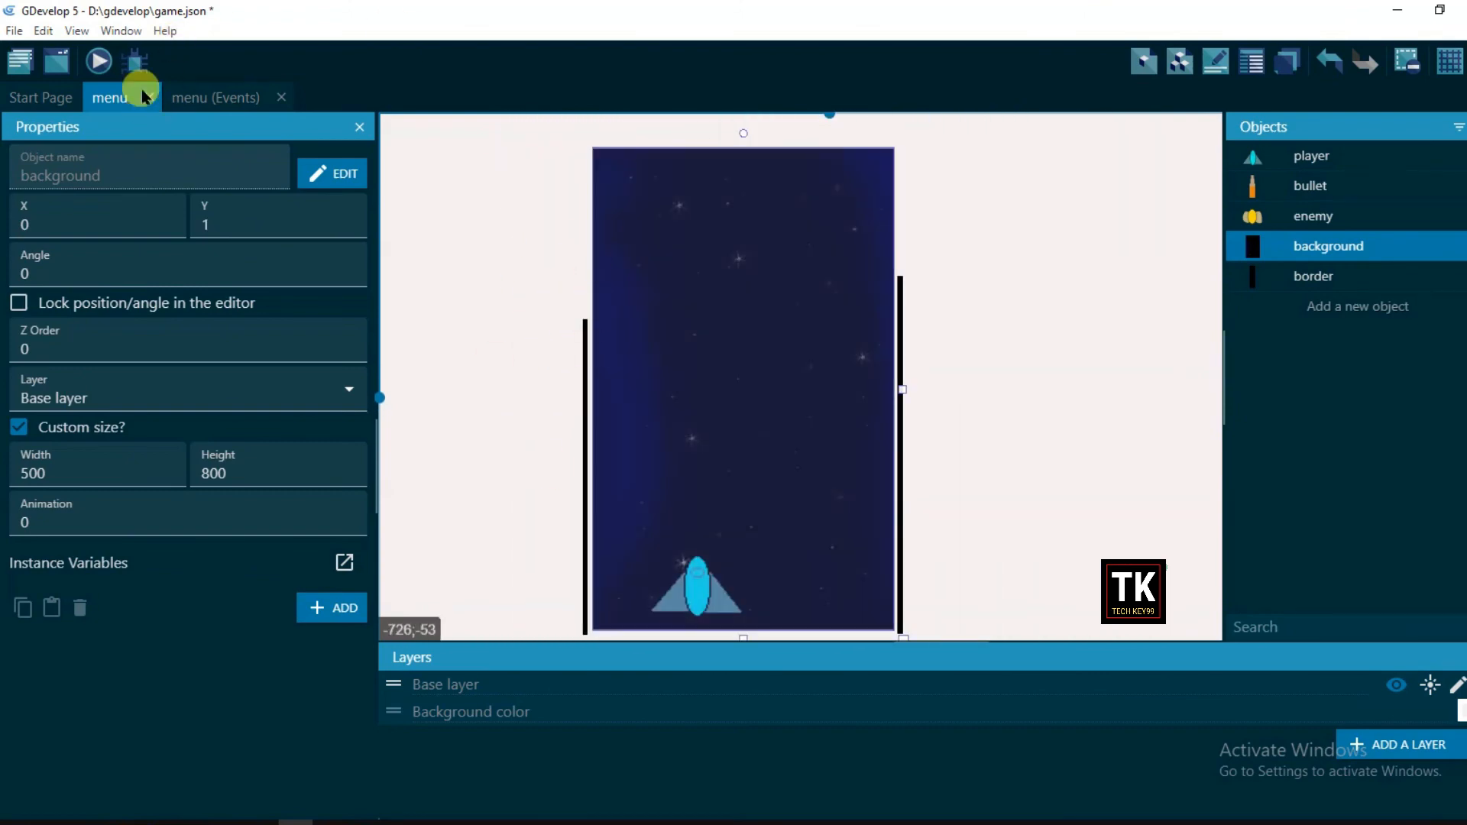
Step: Preview the game again in a maximized window and steer the ship toward both sides to check the background and borders
click(98, 61)
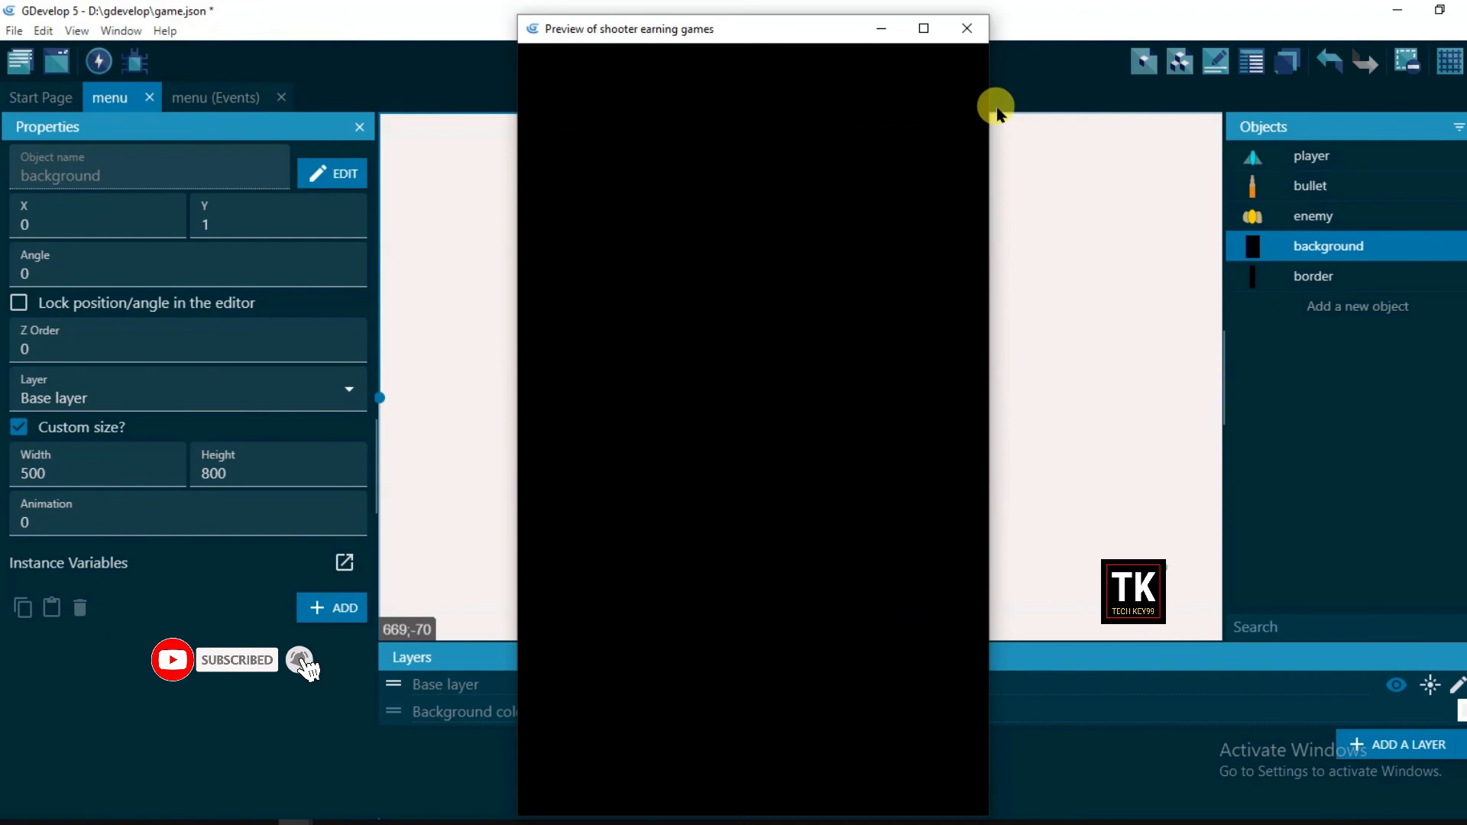
click(923, 29)
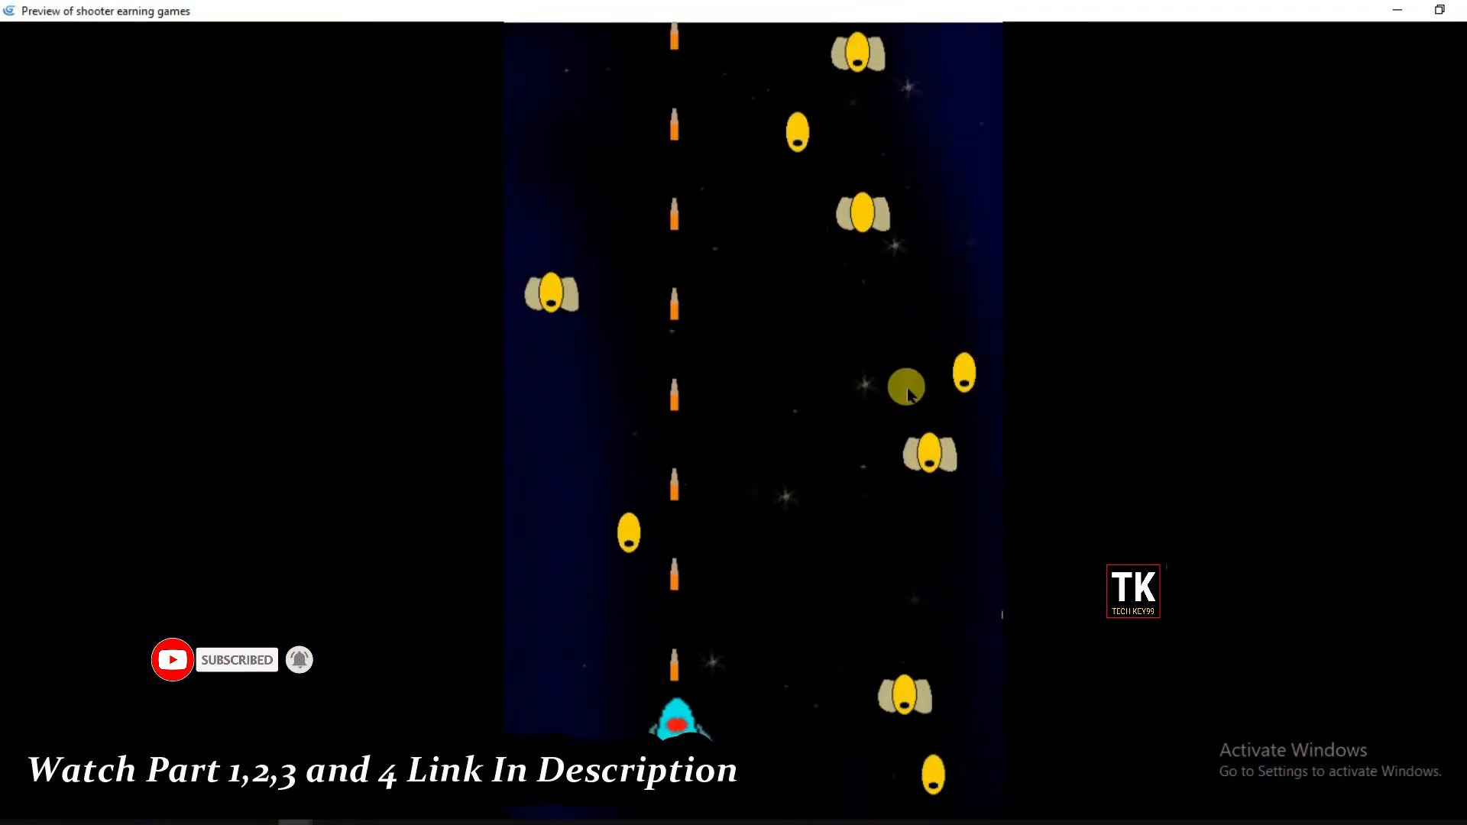
key(Right)
key(Left)
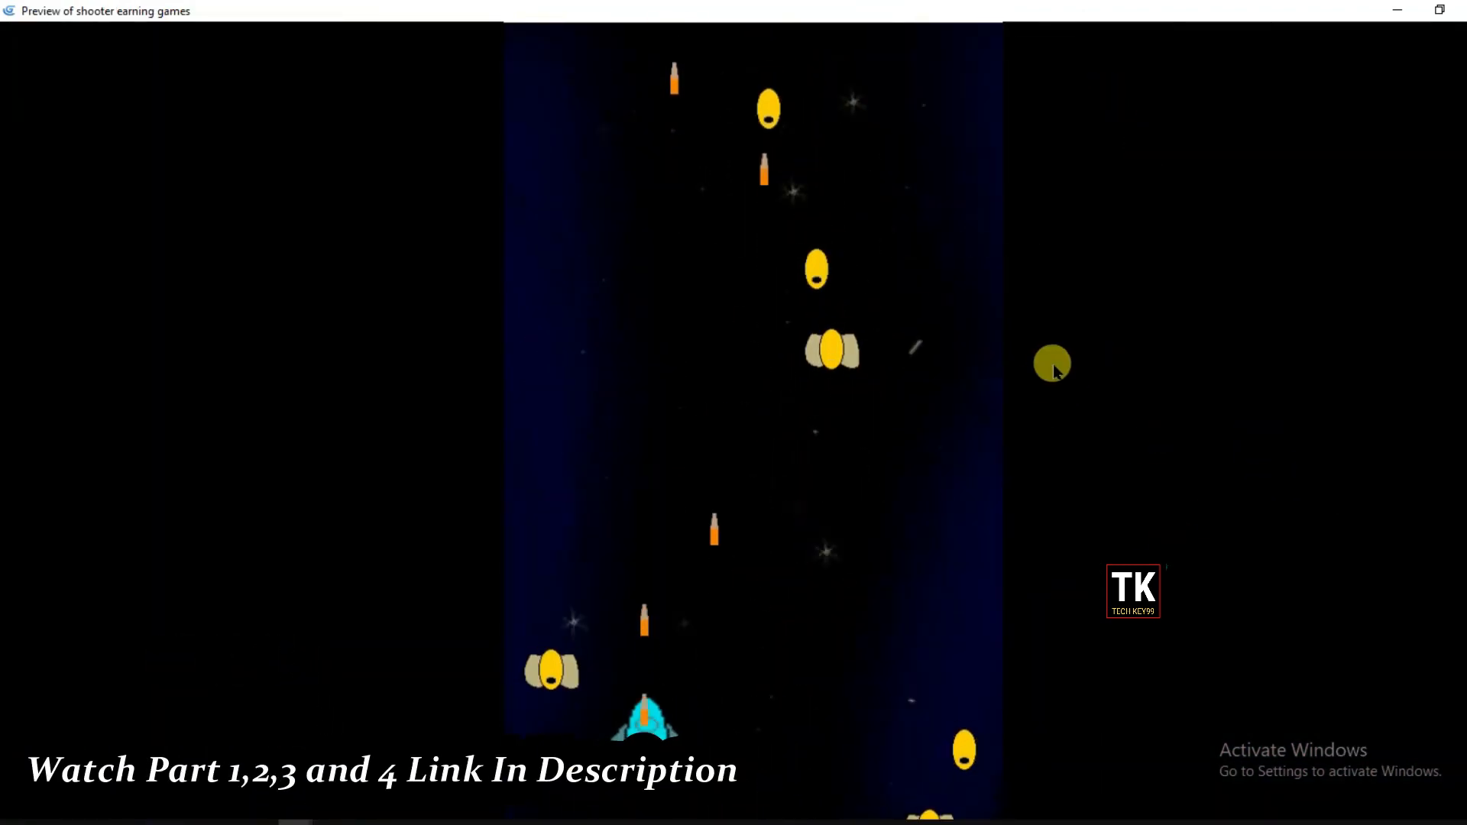
key(Right)
key(Left)
key(Right)
key(Left)
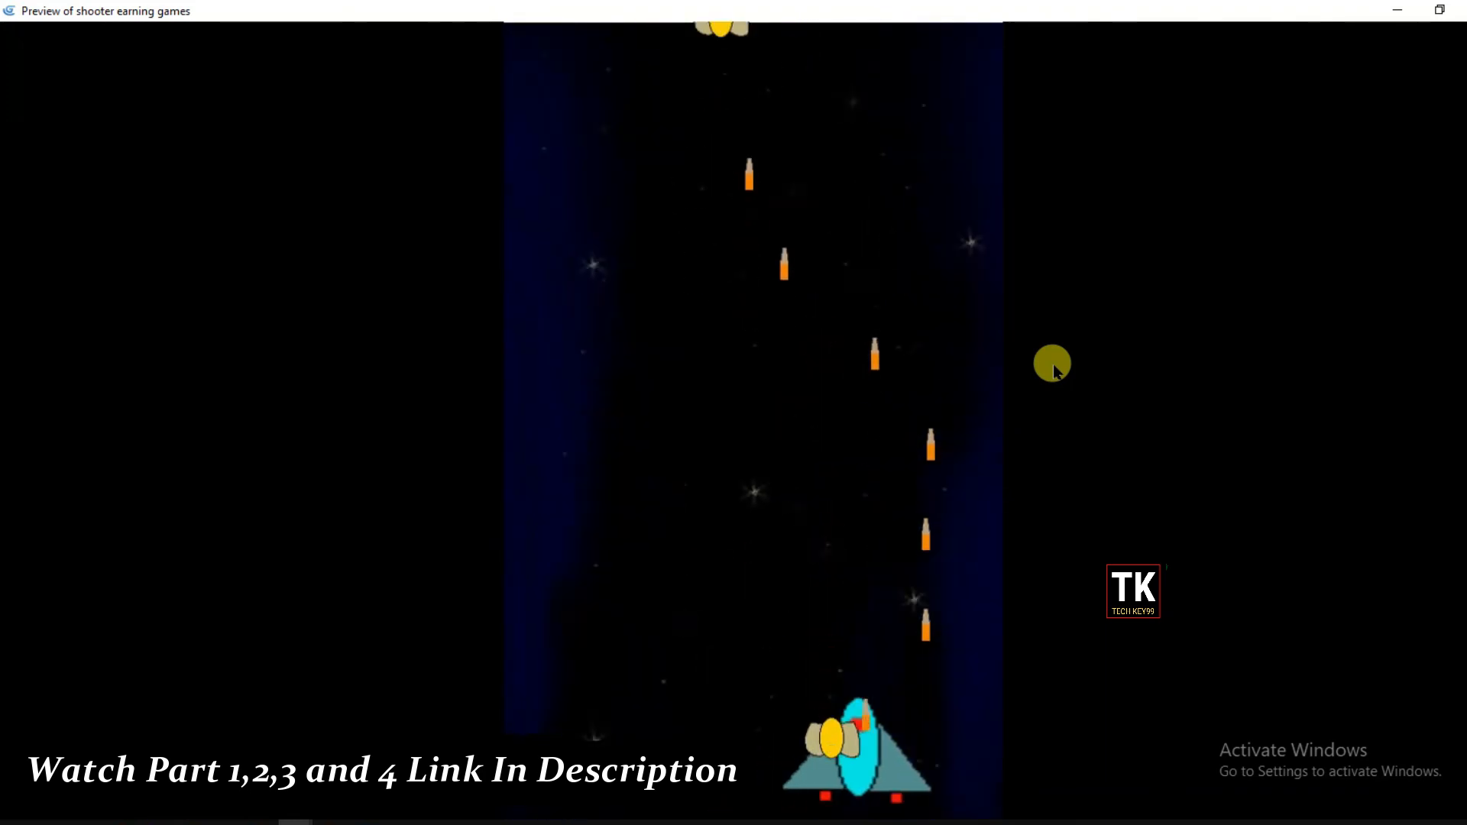
key(Right)
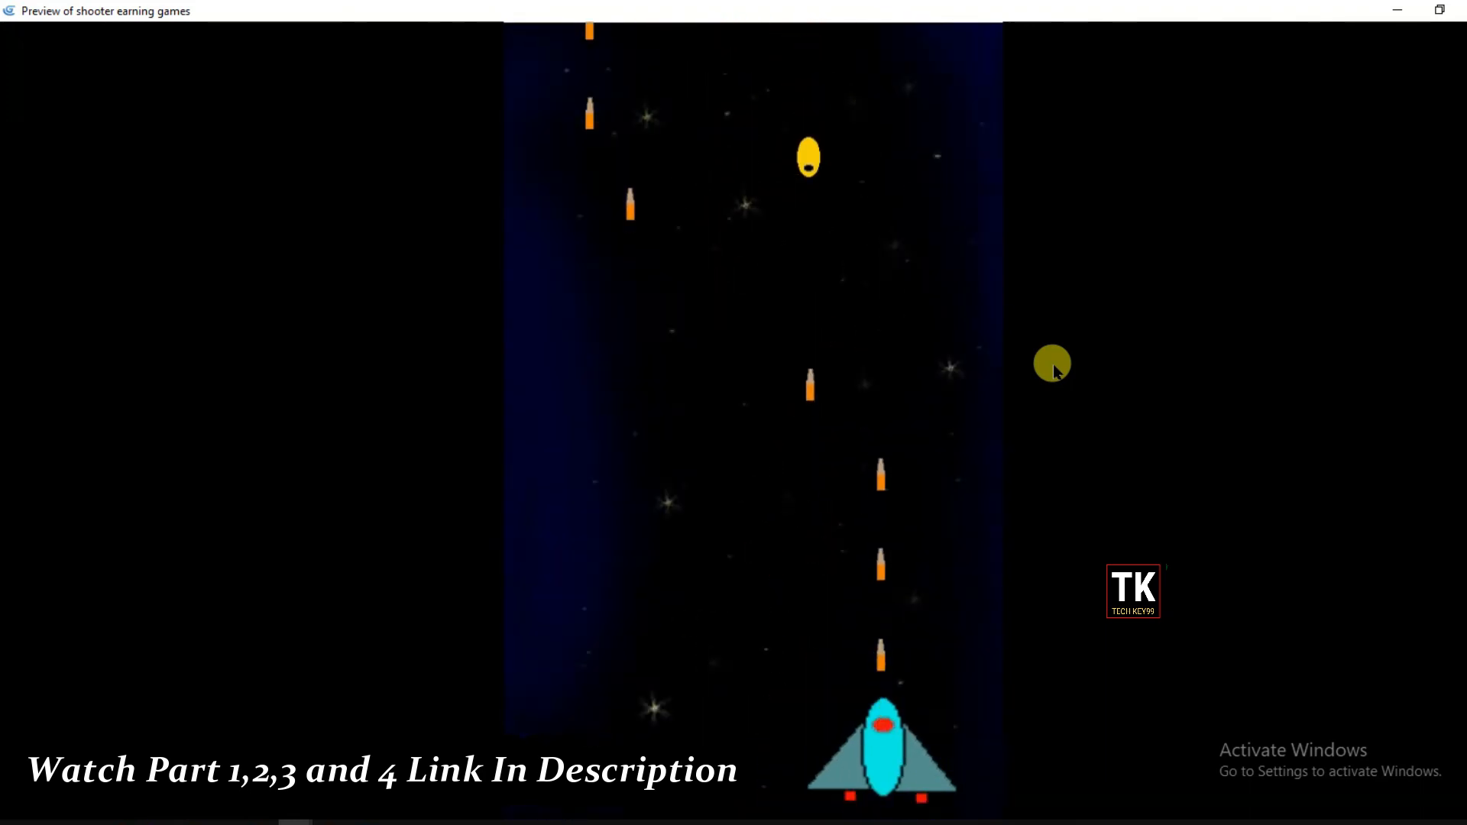